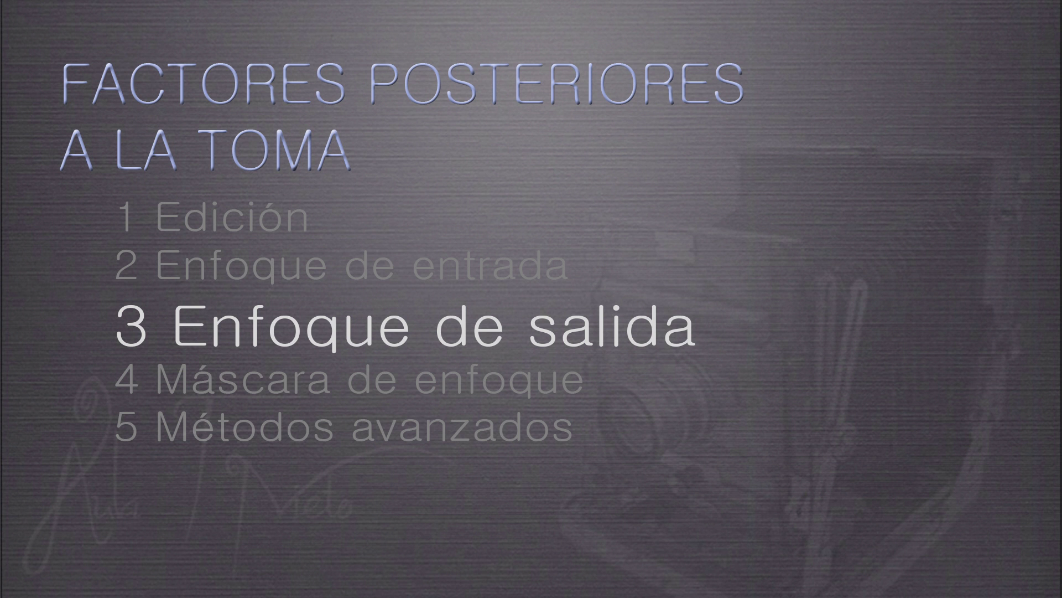
Resize the image for a 40x60 cm print with constrained proportions, a resolution of 254 pixels/inch and a width of 6000 pixels.
click(213, 7)
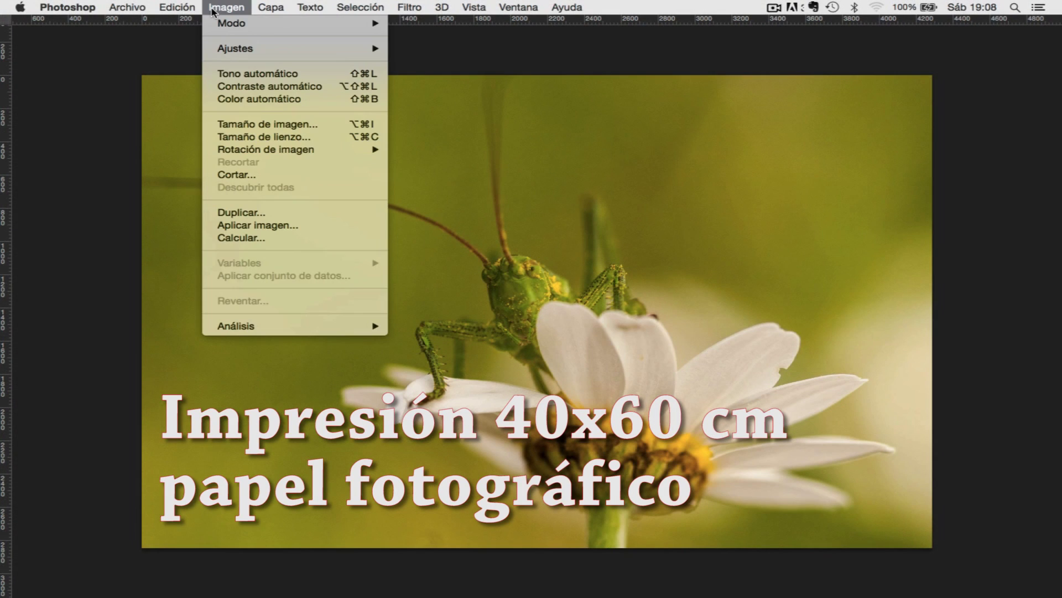
click(245, 126)
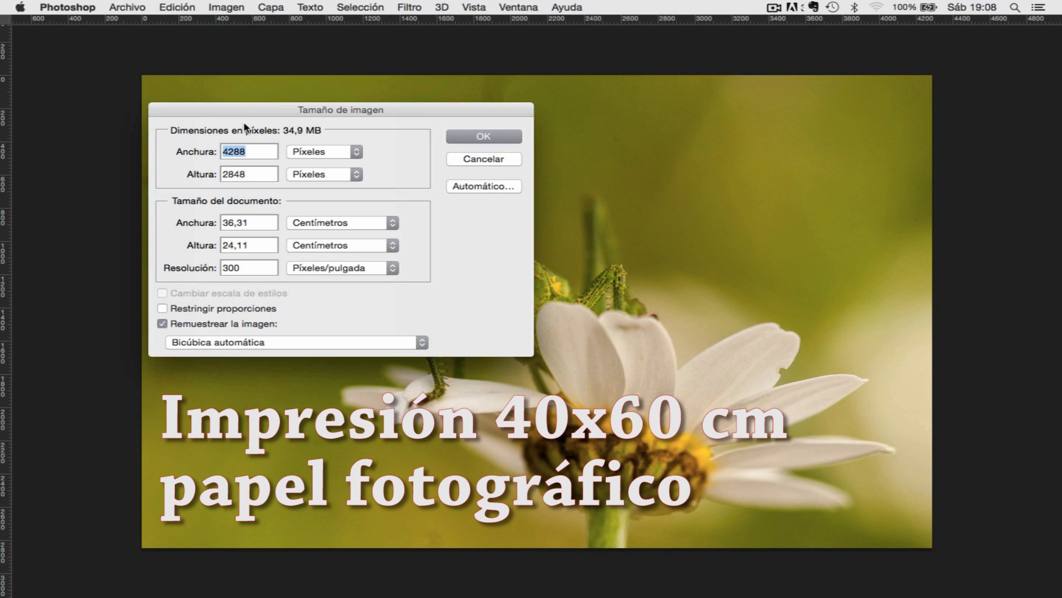
click(162, 309)
double_click(257, 268)
text(254)
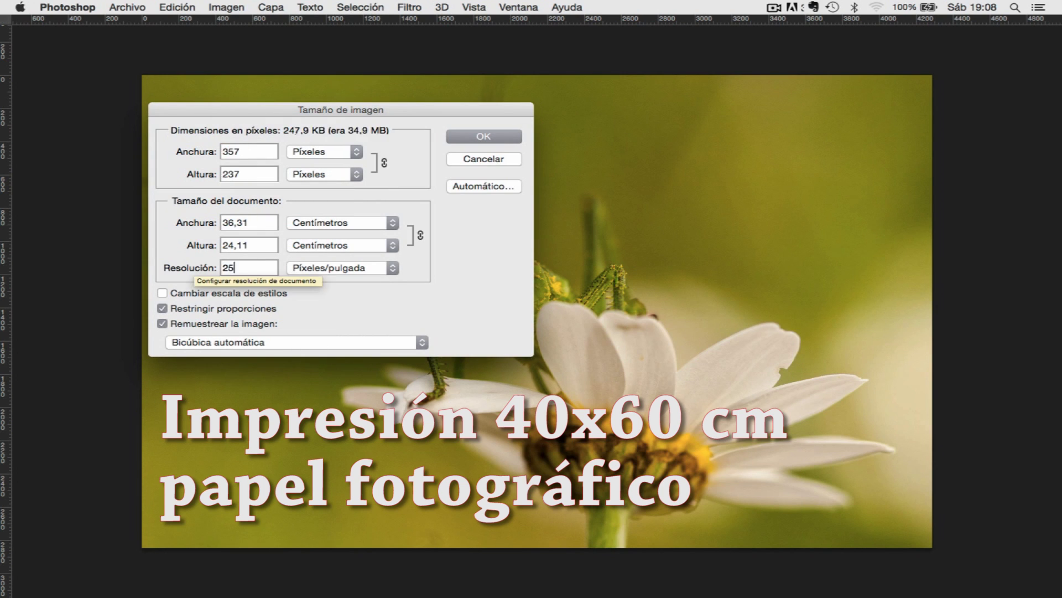
double_click(257, 157)
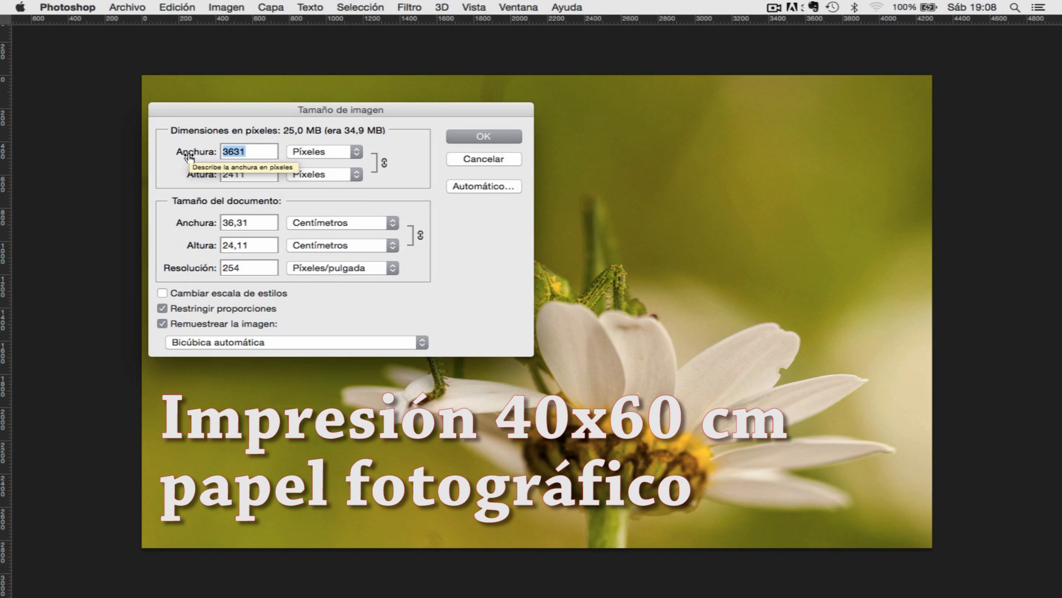
text(6000)
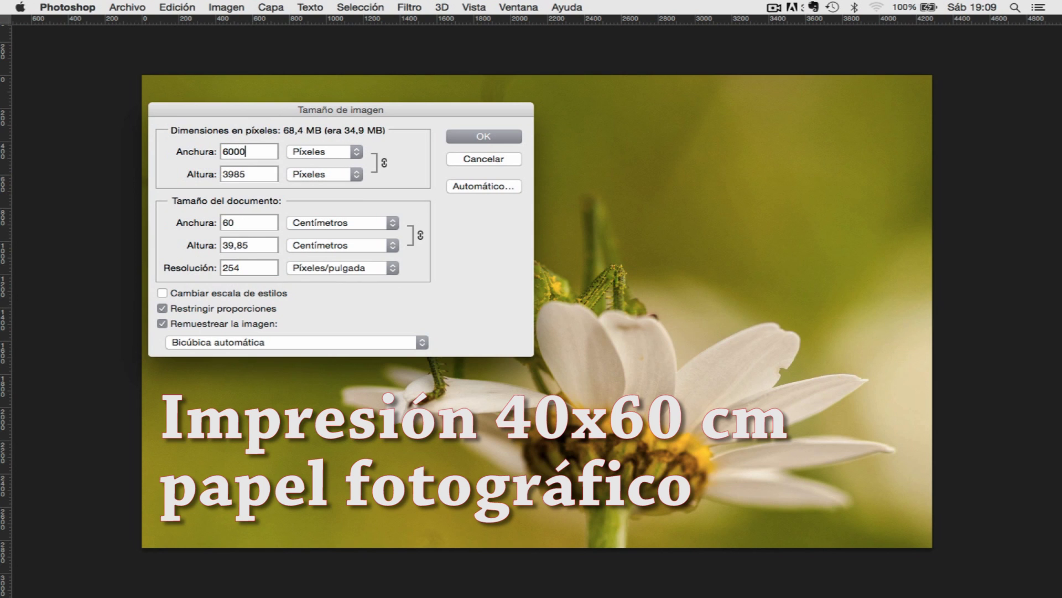
click(467, 137)
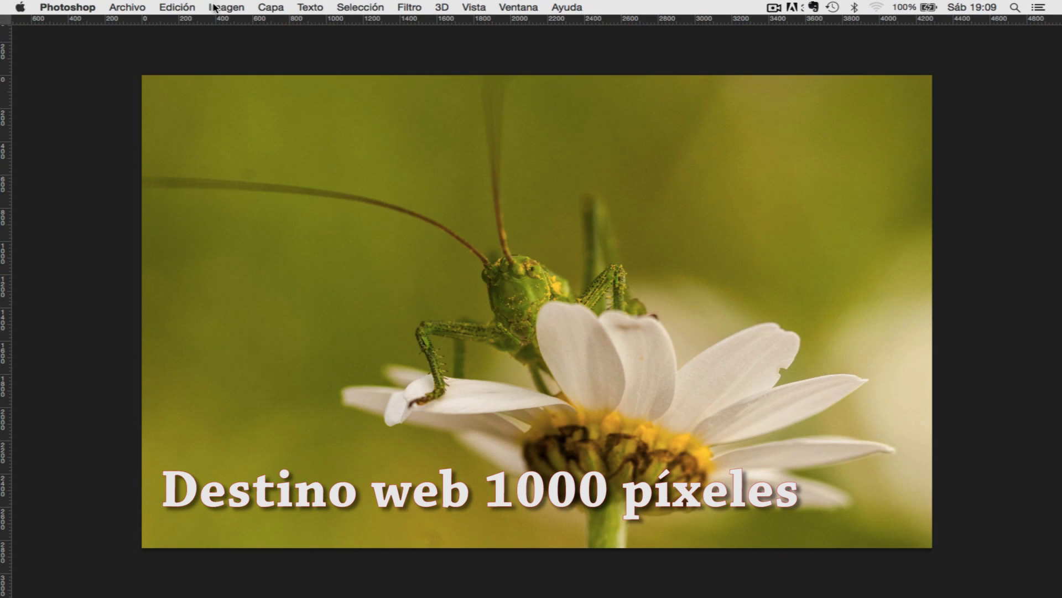
Try resizing the image to 1000 pixels wide for web output, and undo the resize.
click(213, 7)
click(240, 124)
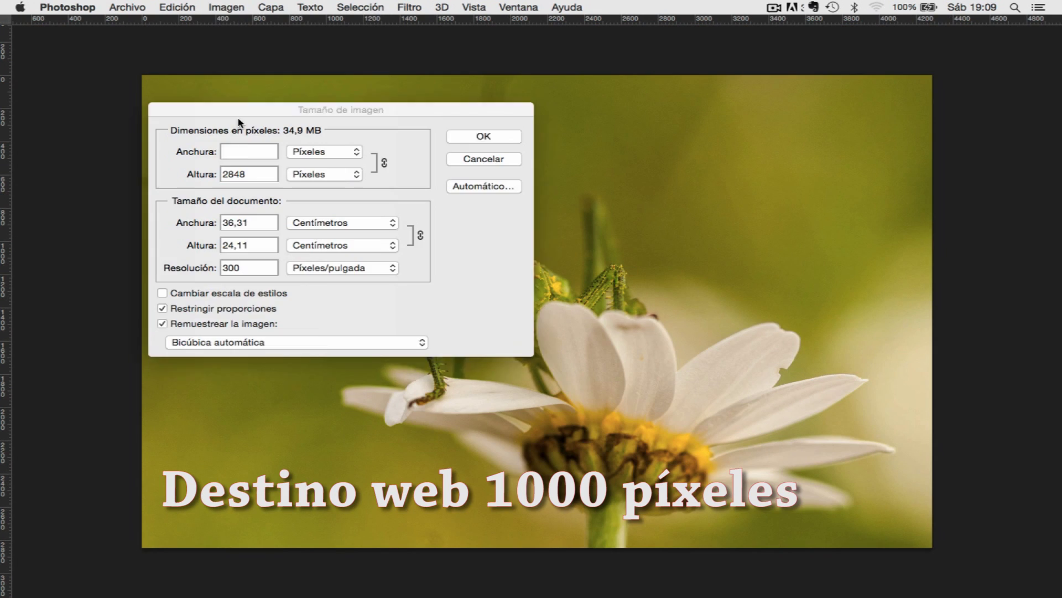
text(1000)
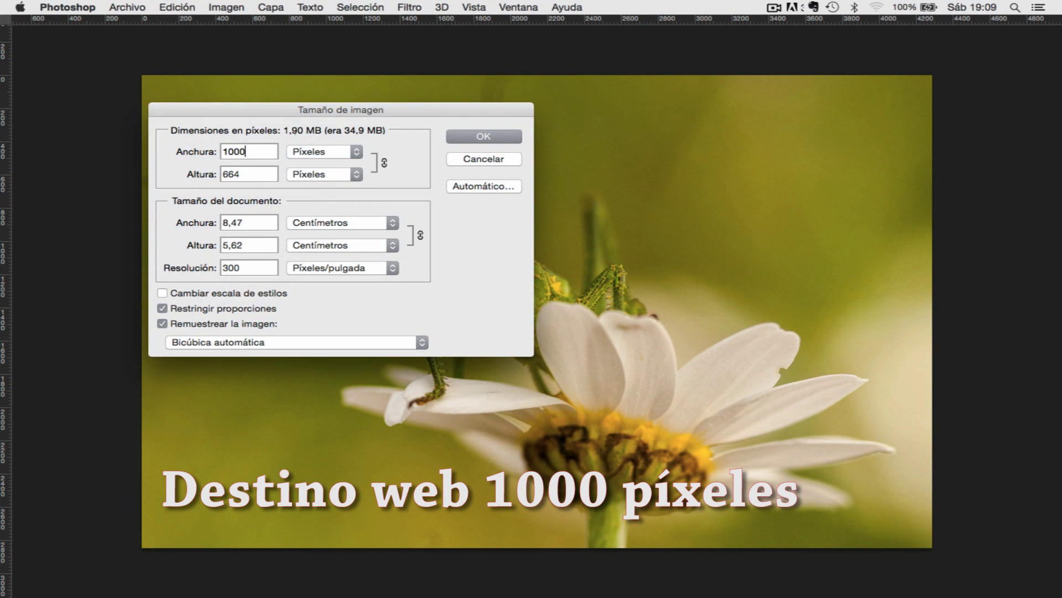
click(479, 138)
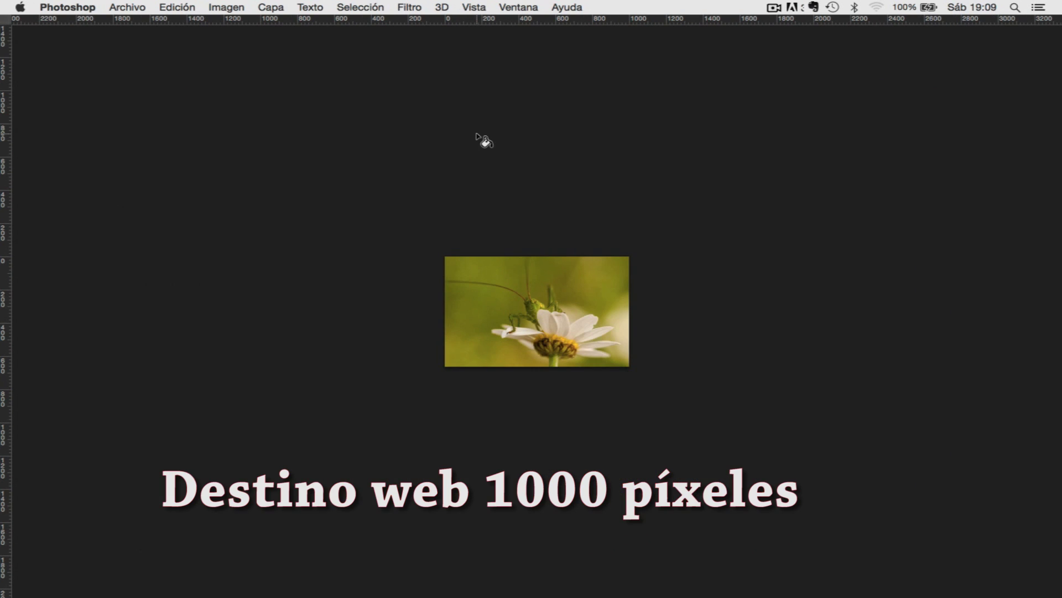
key(super+z)
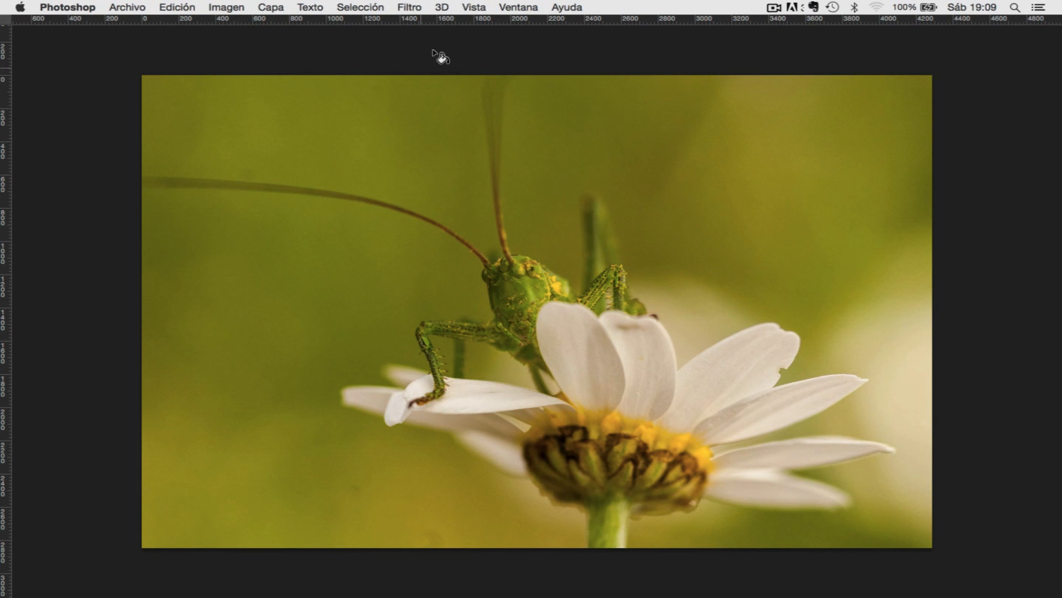
View the grasshopper photo at actual pixels.
click(473, 7)
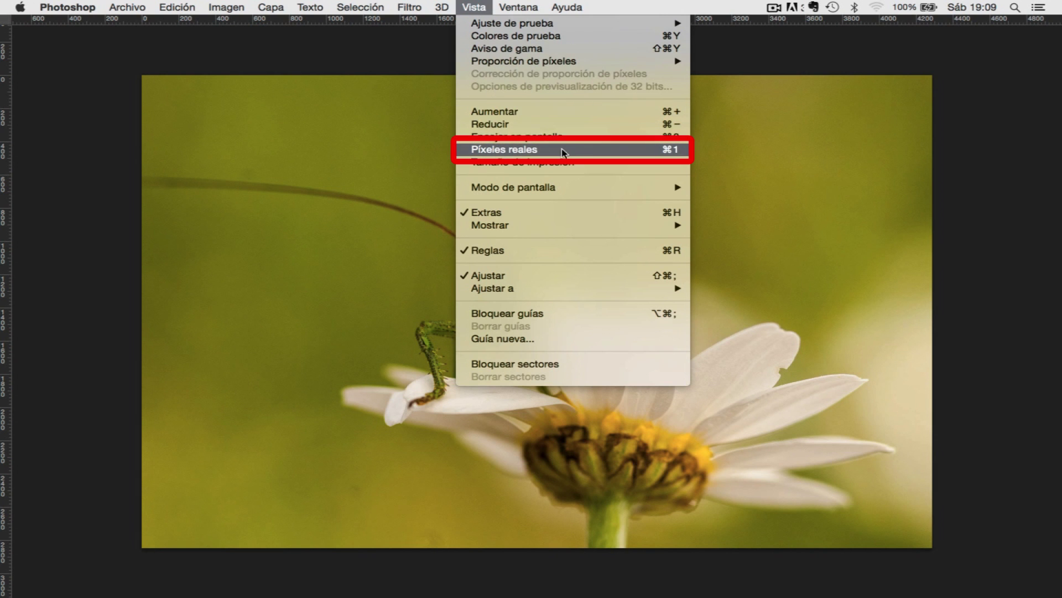
click(578, 152)
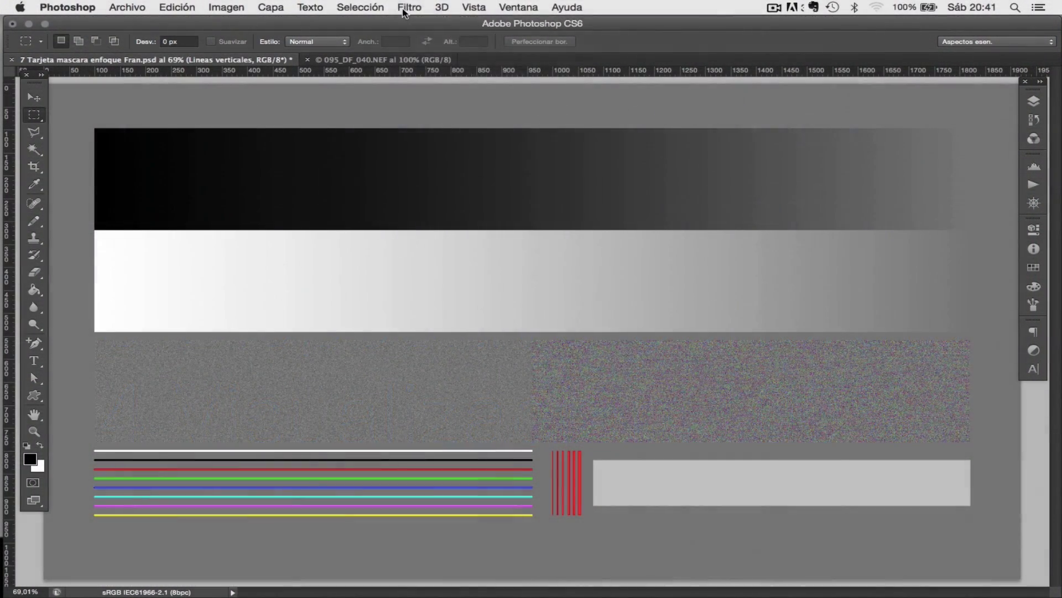
Open the Unsharp Mask filter on the test card and show its noise patches and coloured lines at actual pixels.
click(406, 10)
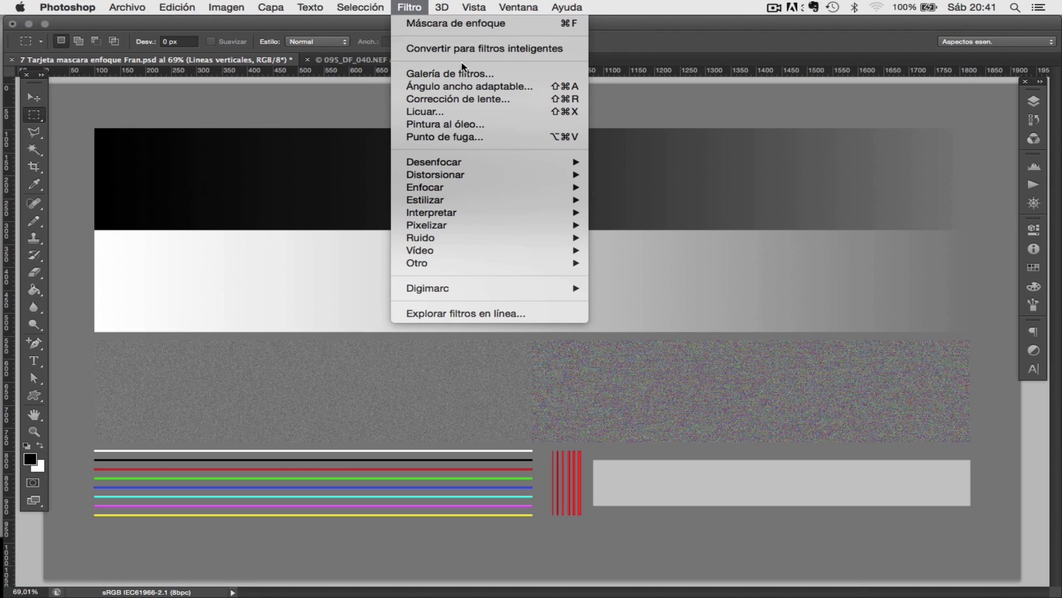
mouse_move(491, 188)
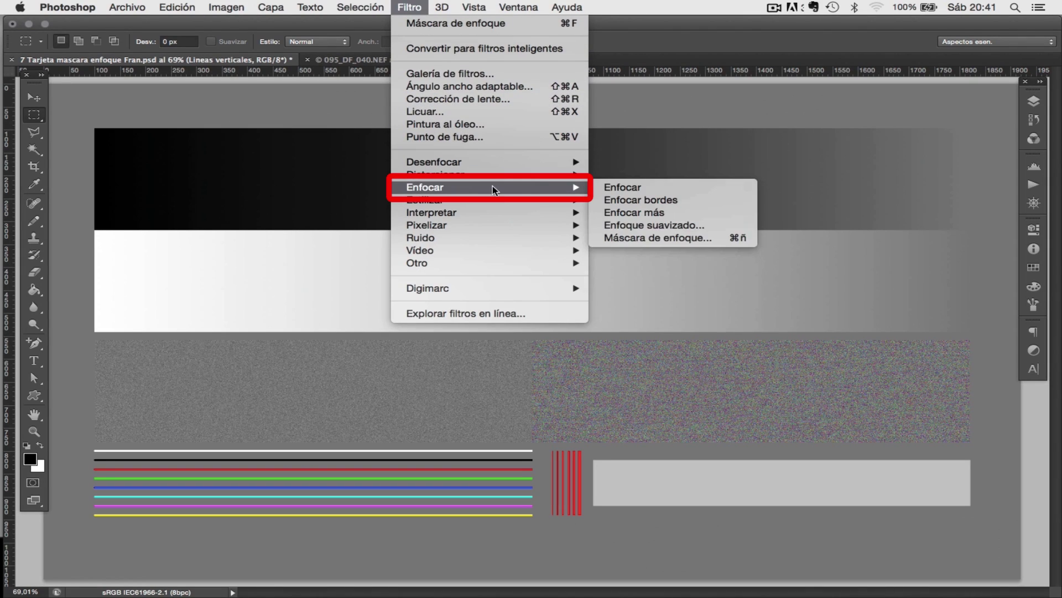
click(730, 237)
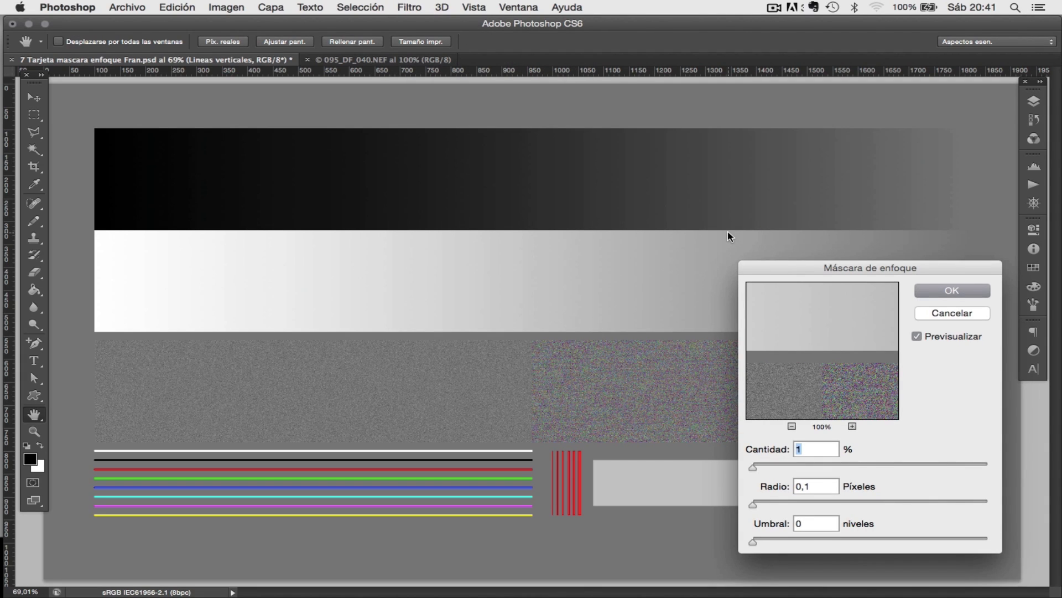
drag(786, 271, 785, 181)
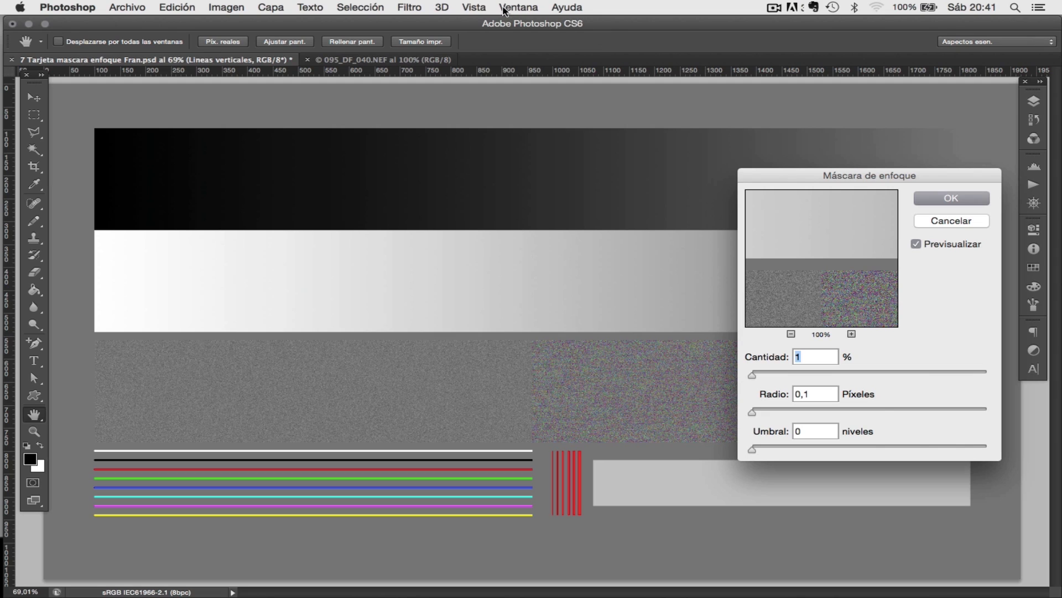
click(483, 10)
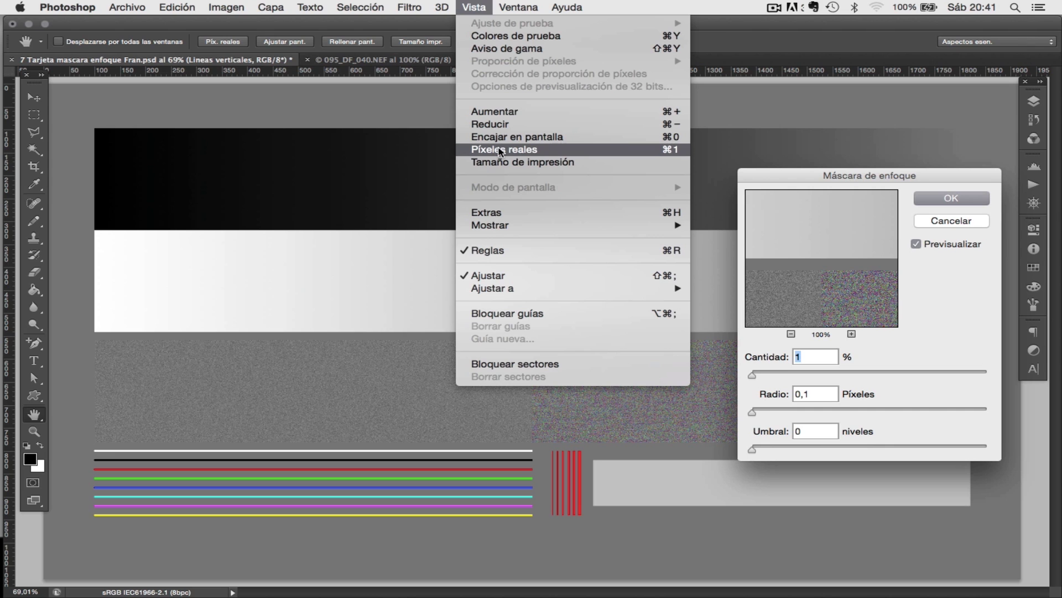
click(499, 150)
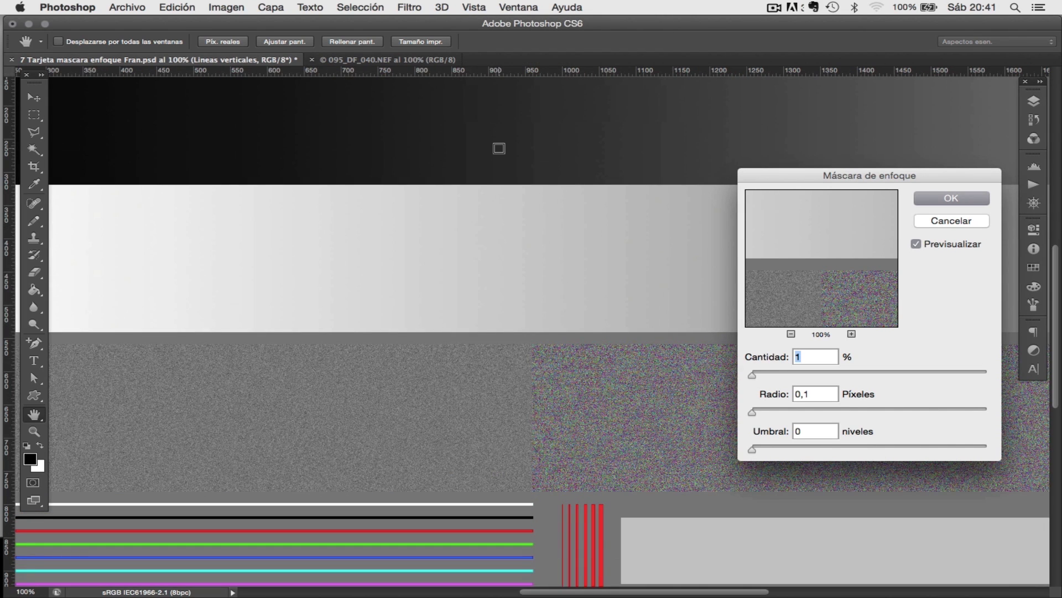
drag(510, 372, 515, 248)
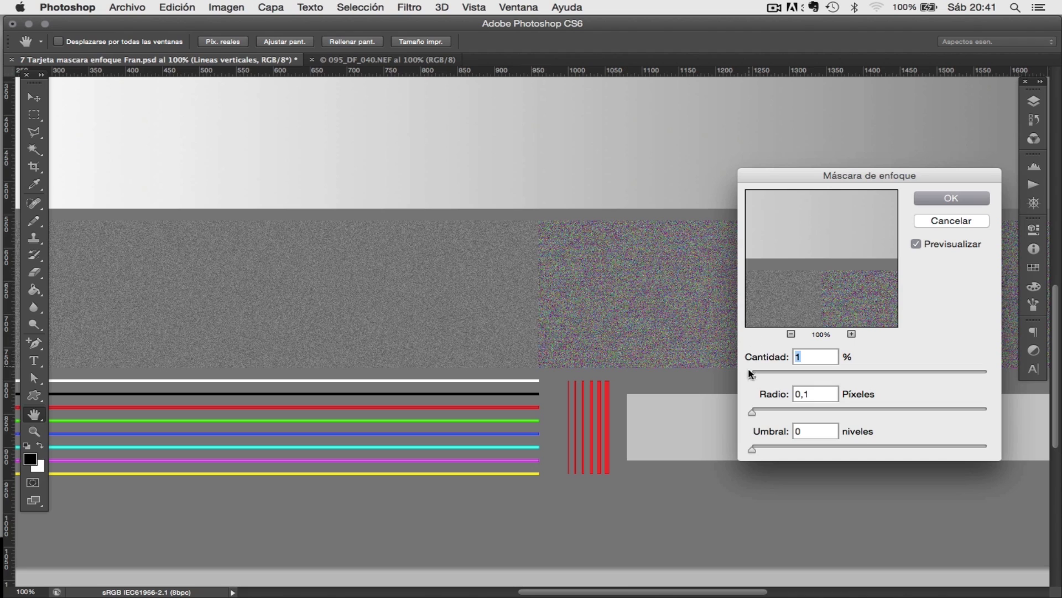
Try the full range of the sharpening amount, keep radius and threshold at their minimum, and set the amount to 200%.
key(Tab)
drag(752, 375, 993, 385)
drag(988, 375, 751, 375)
mouse_move(753, 411)
mouse_down()
mouse_move(996, 408)
mouse_move(739, 412)
mouse_up()
mouse_move(752, 450)
mouse_down()
mouse_move(1005, 458)
mouse_move(750, 444)
mouse_up()
click(821, 357)
text(200)
Raise the sharpening radius to 0,7 and 4,6 pixels, and inspect the coloured lines and red stripes at 200%.
drag(752, 410, 759, 410)
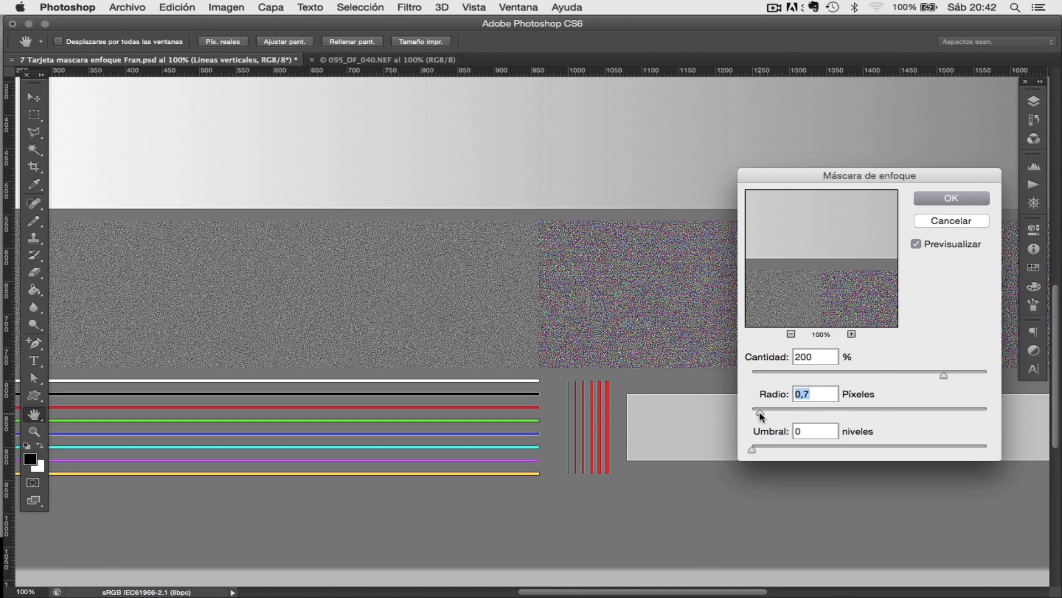
drag(759, 412, 811, 415)
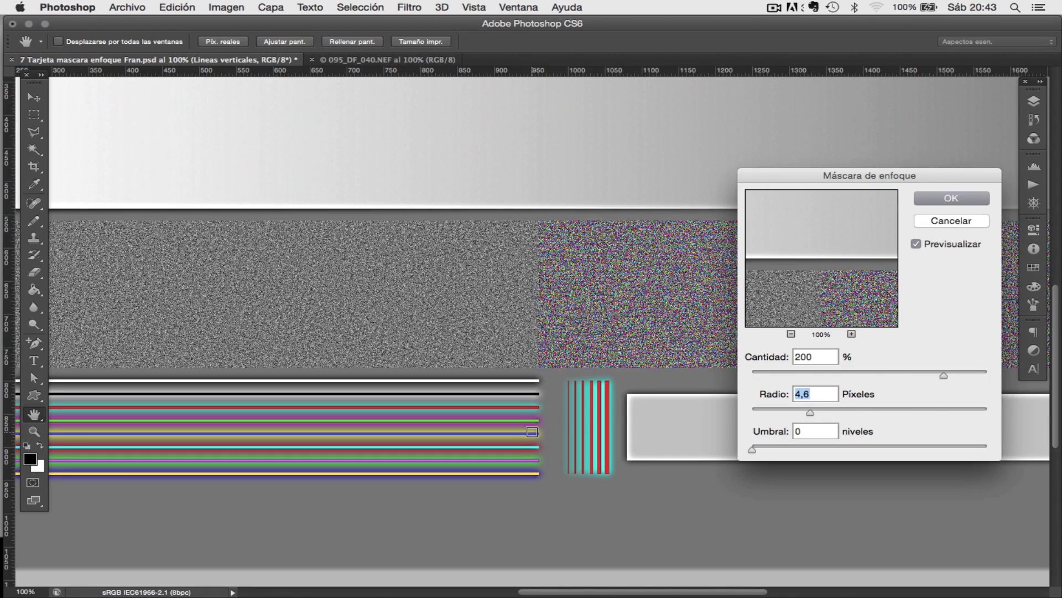
key(super+plus)
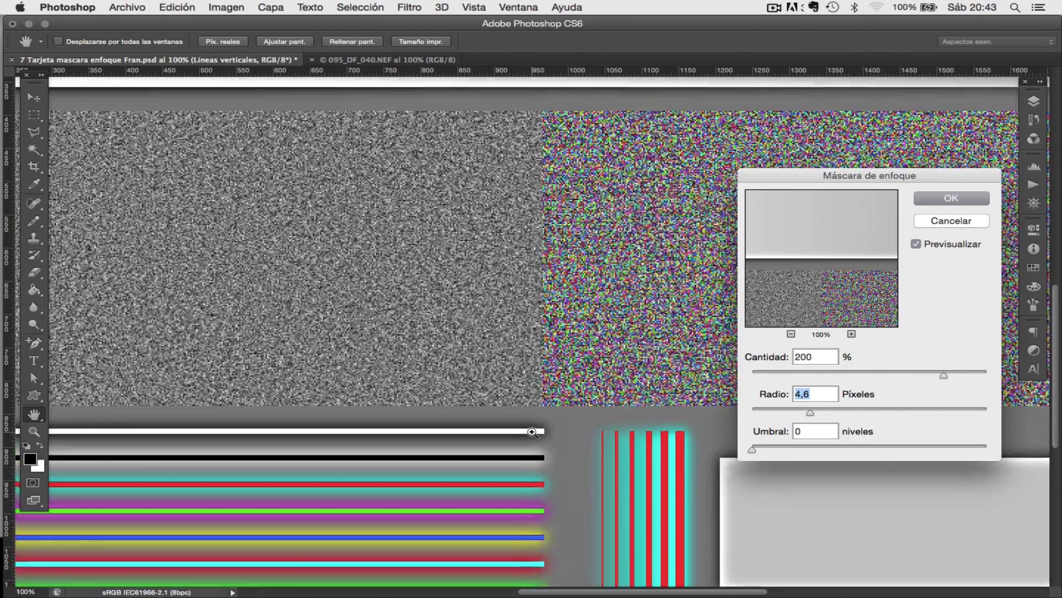
drag(611, 487, 410, 321)
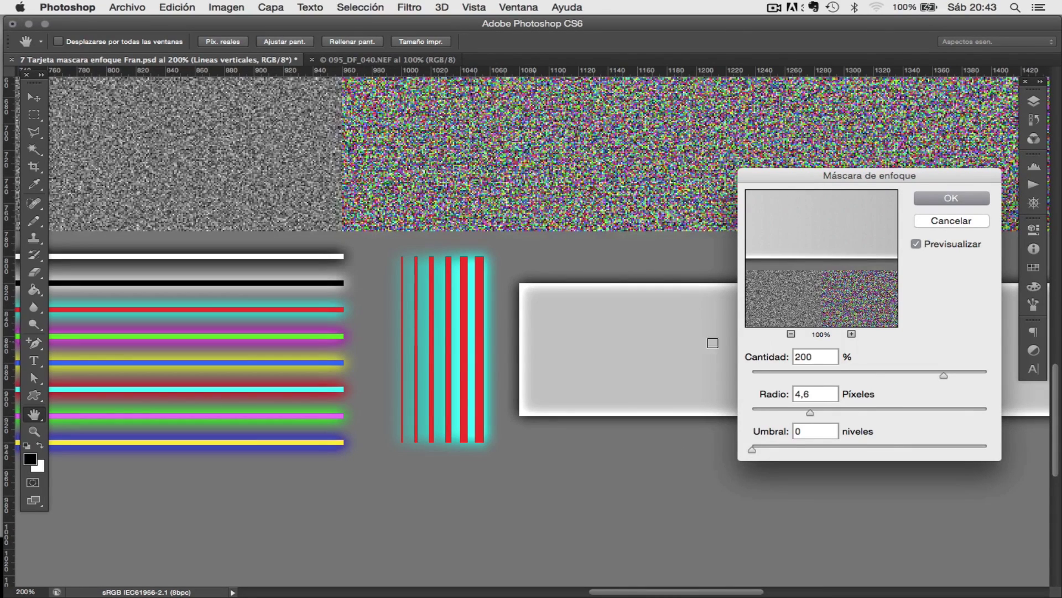
Increase the radius in stages to 9,0, 26,2 and 35,4 pixels, previewing the edge between the red stripes and the grey bar.
drag(809, 413, 839, 413)
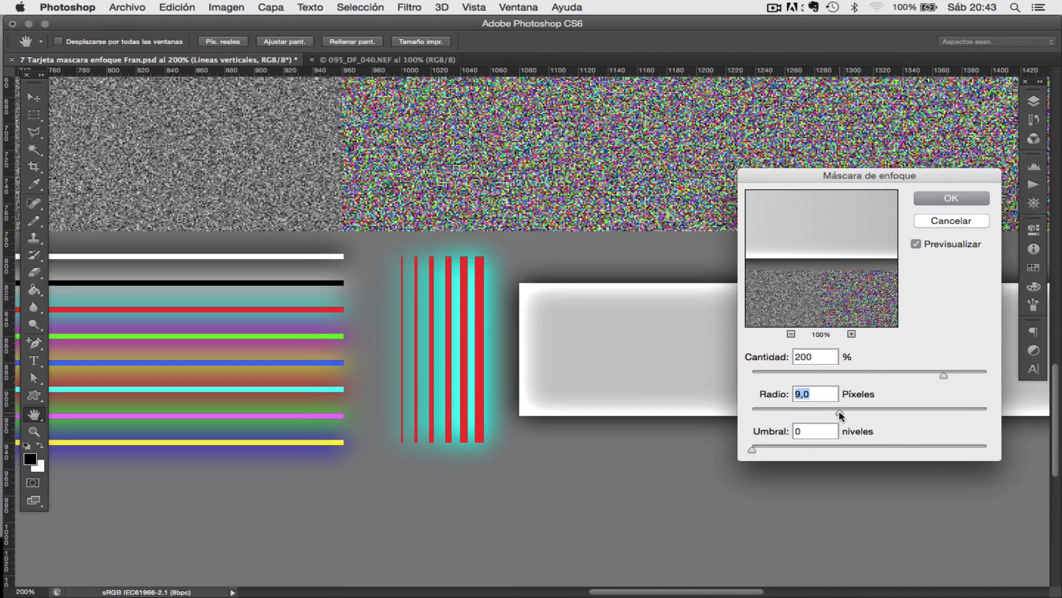
drag(844, 413, 861, 414)
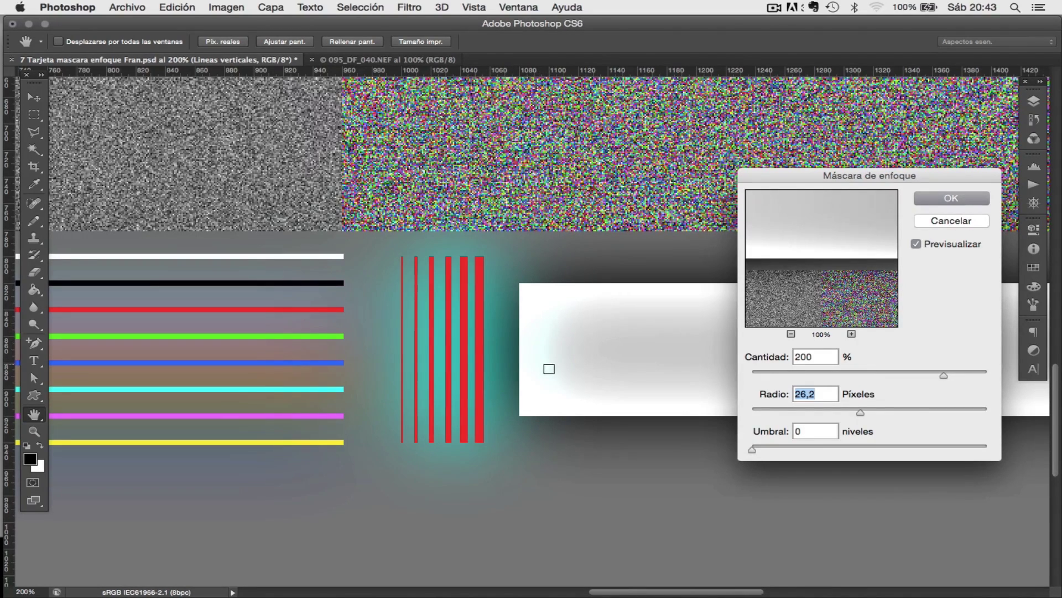
click(547, 365)
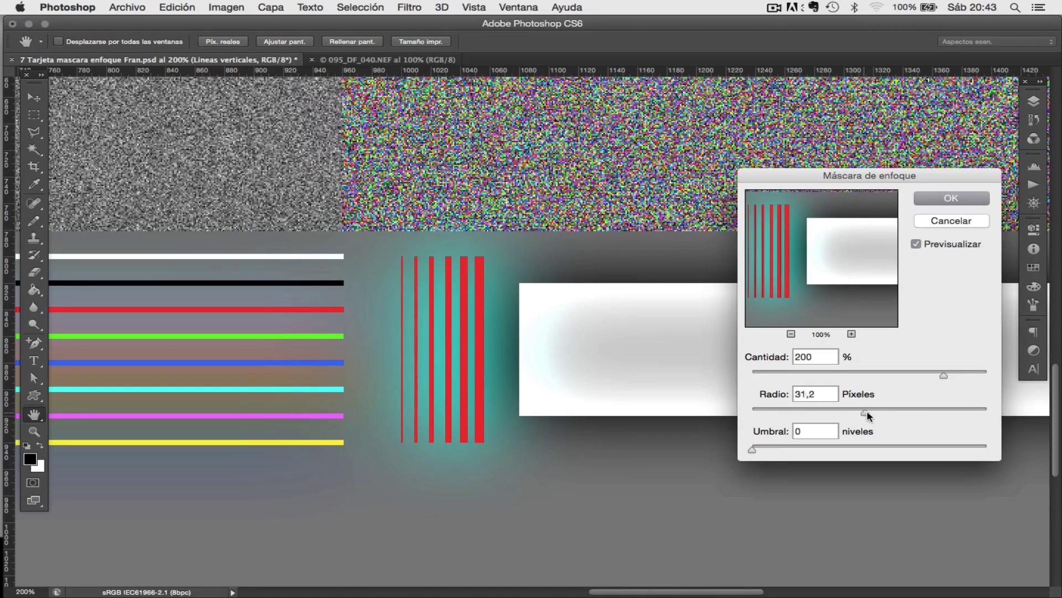
drag(866, 410, 868, 410)
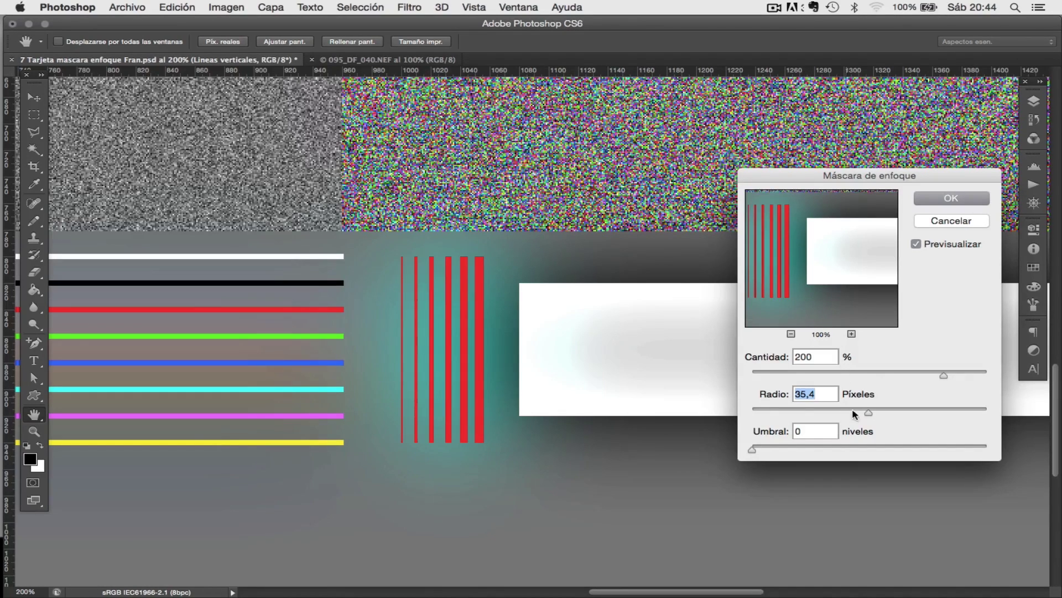
Increase the radius to 42,1 and 127,6 pixels while watching the halo across the grey bar.
drag(671, 348, 368, 350)
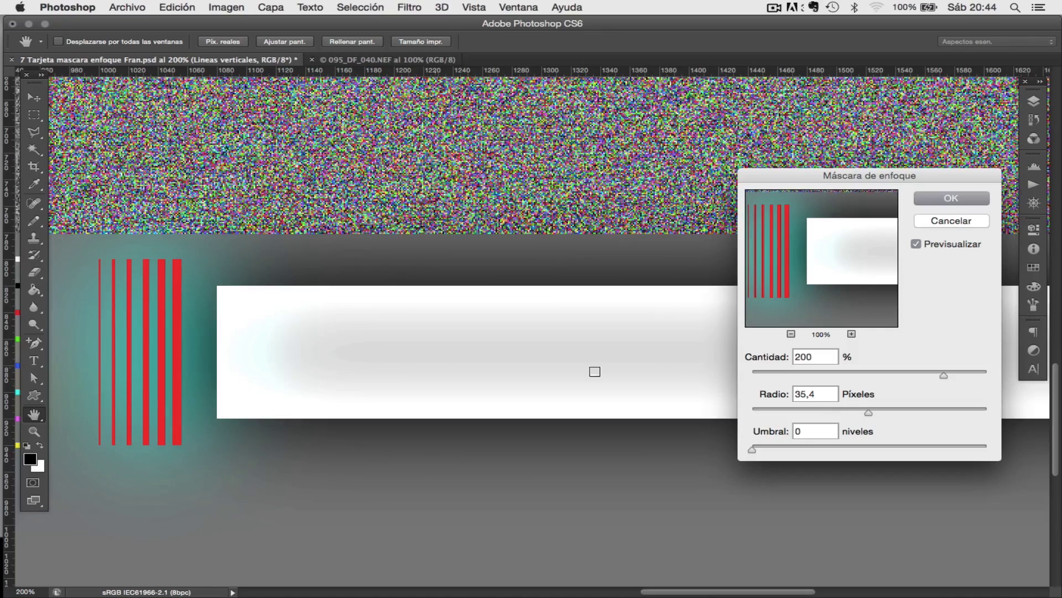
mouse_move(870, 413)
mouse_down()
mouse_move(752, 413)
mouse_move(875, 411)
mouse_up()
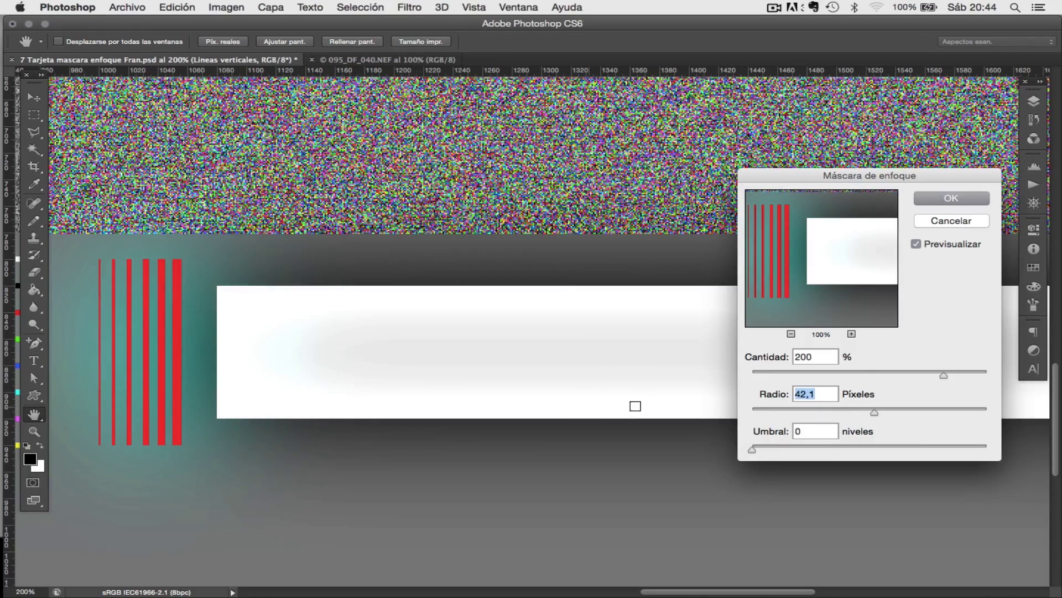
drag(875, 412, 914, 413)
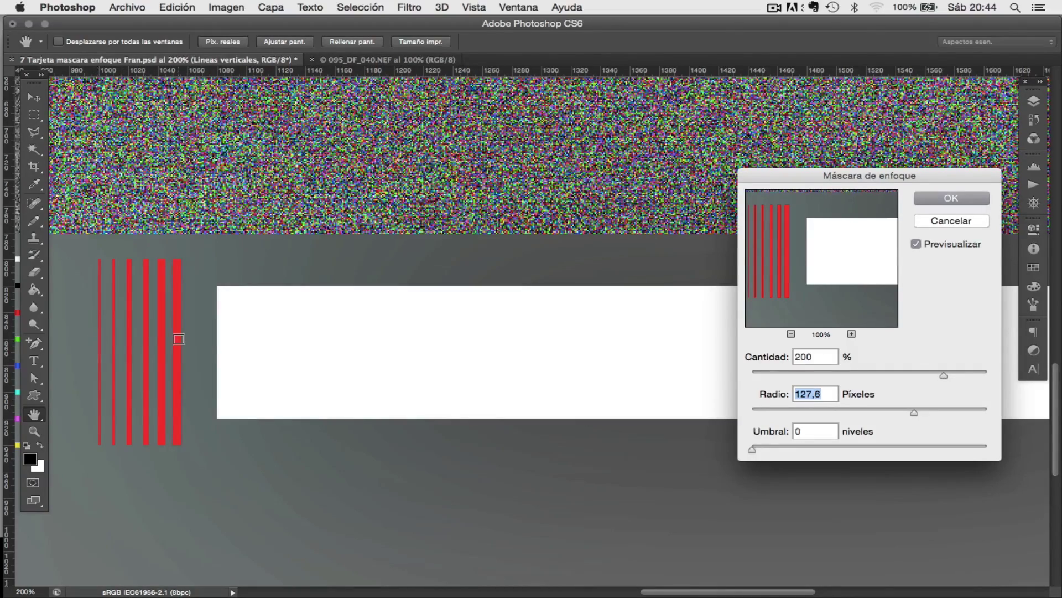
Compare the grey and coloured noise patches with the filter preview repeatedly switched off and on, leaving it off.
scroll(391, 258, up, 5)
scroll(391, 259, left, 10)
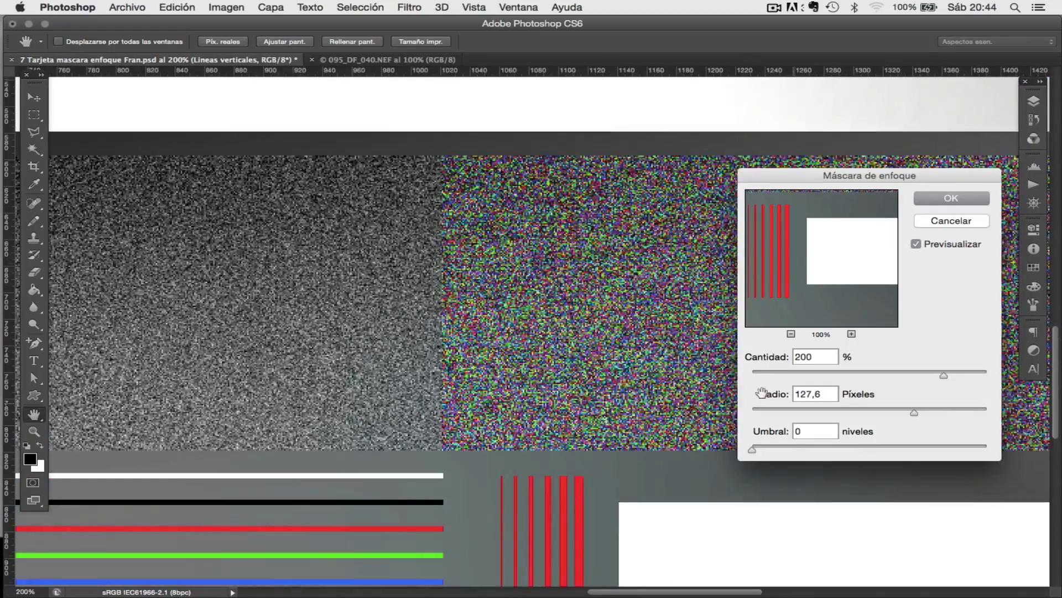
scroll(334, 383, left, 6)
scroll(334, 383, down, 2)
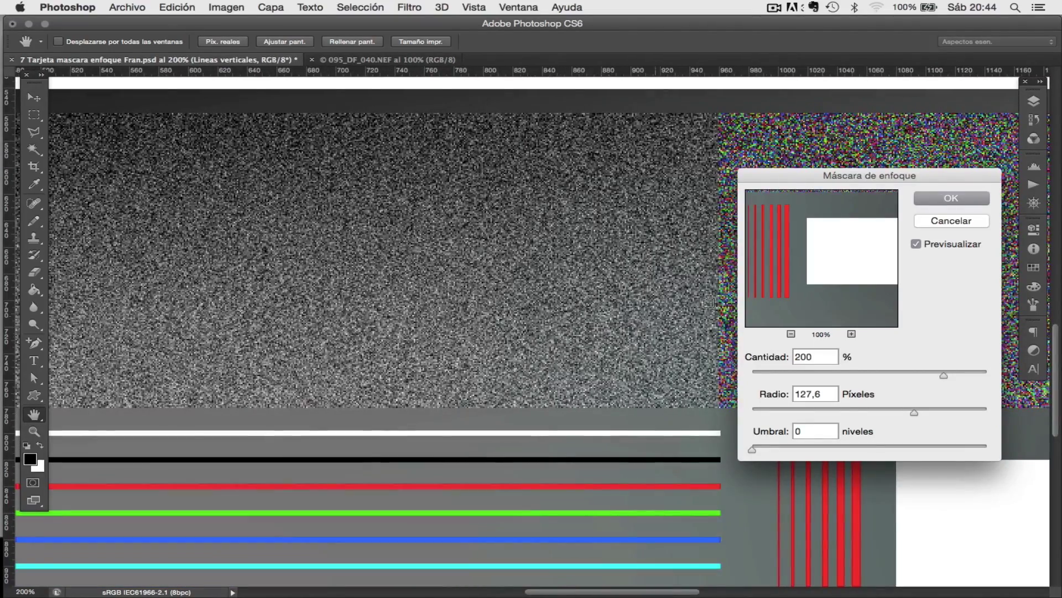
drag(709, 198, 570, 204)
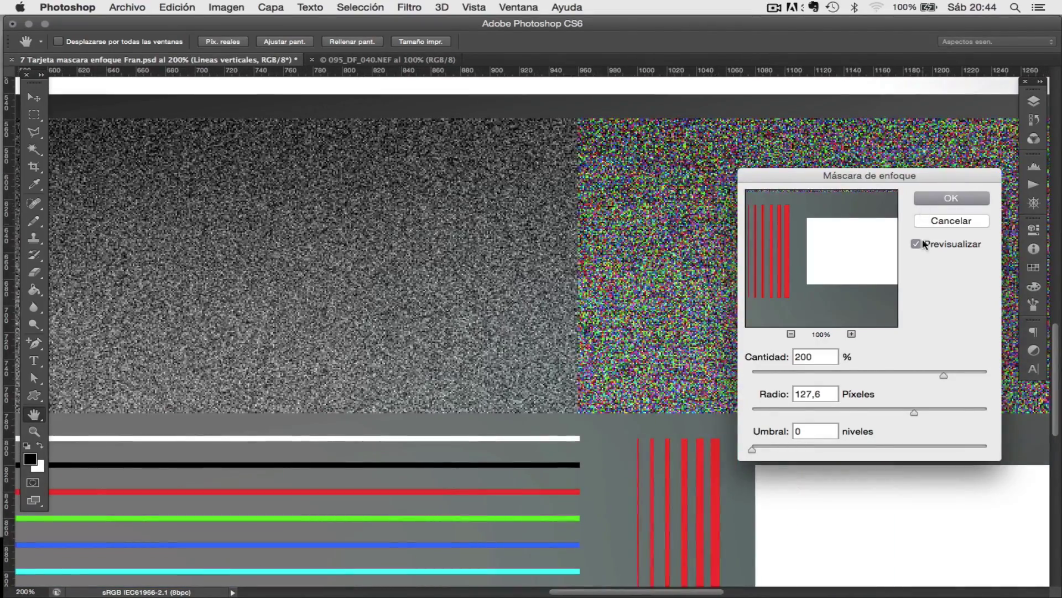
click(916, 244)
click(916, 244)
click(916, 244)
click(916, 244)
click(916, 244)
click(916, 244)
click(916, 244)
click(917, 244)
click(916, 244)
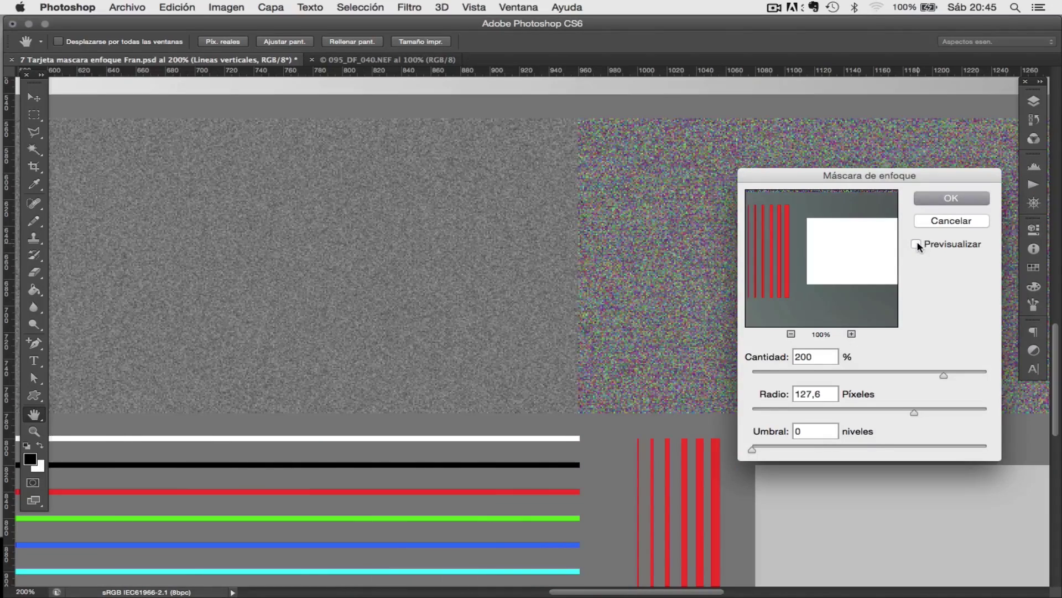
Examine the dark and light gradient bars without sharpening, and switch the filter preview back on.
drag(612, 214, 619, 519)
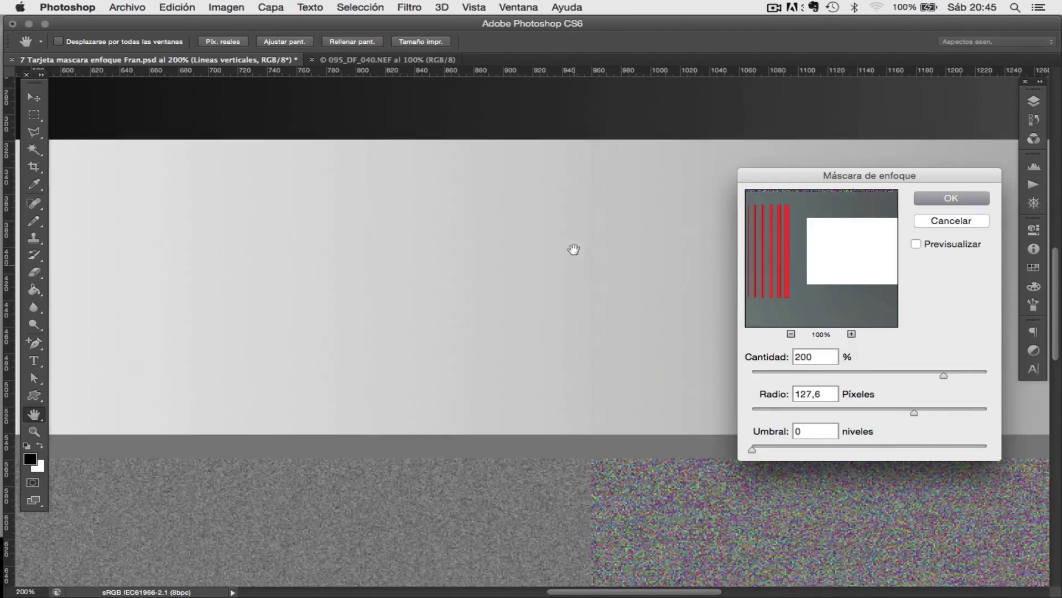
drag(574, 259, 603, 431)
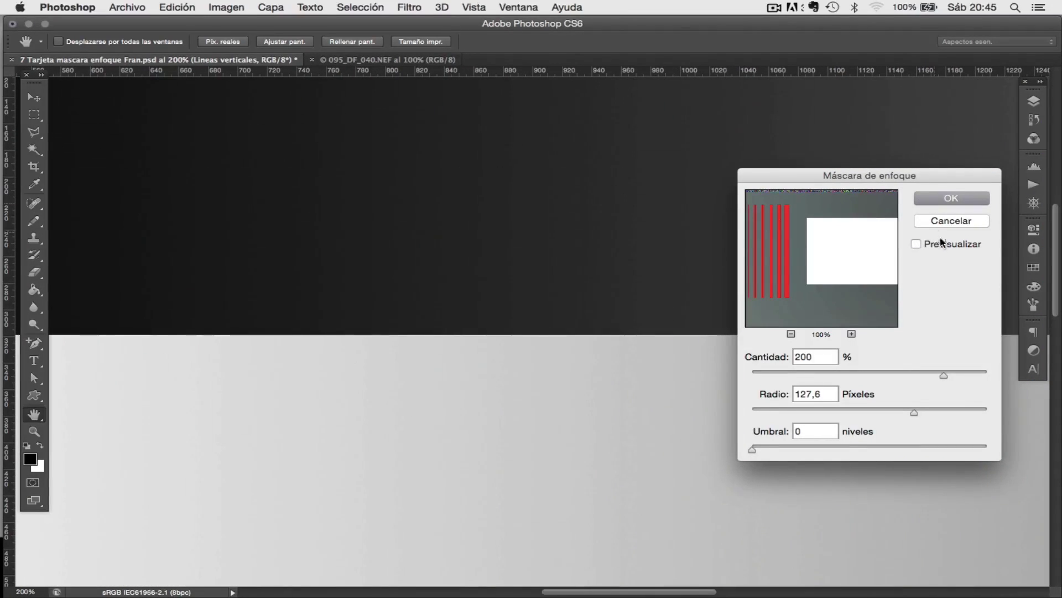
click(917, 244)
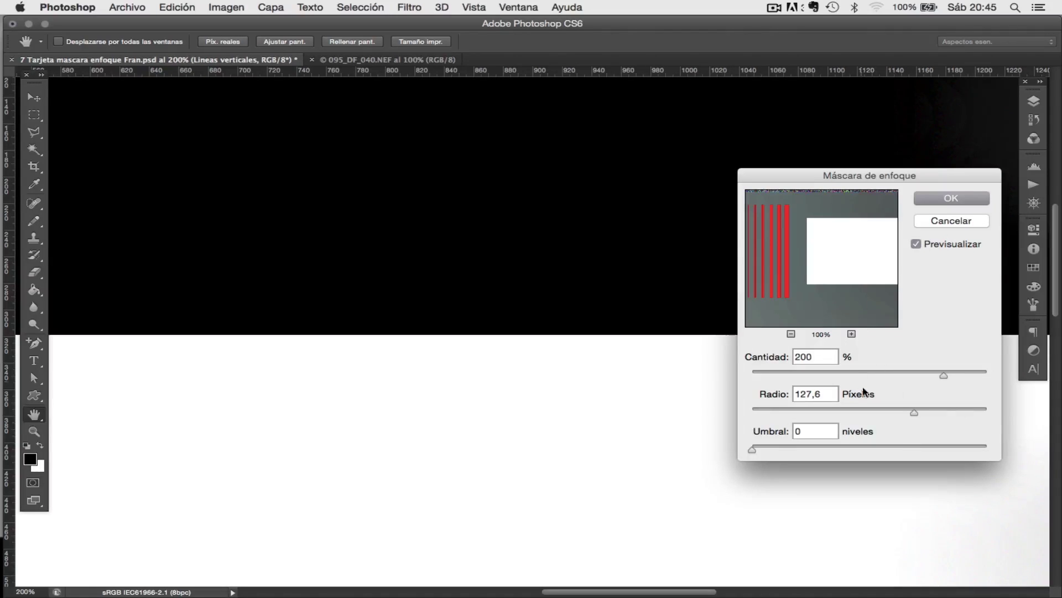
Reduce the sharpening radius to 1,7 pixels and check the border between the gradient bars at 100%.
drag(914, 412, 773, 420)
drag(520, 339, 585, 283)
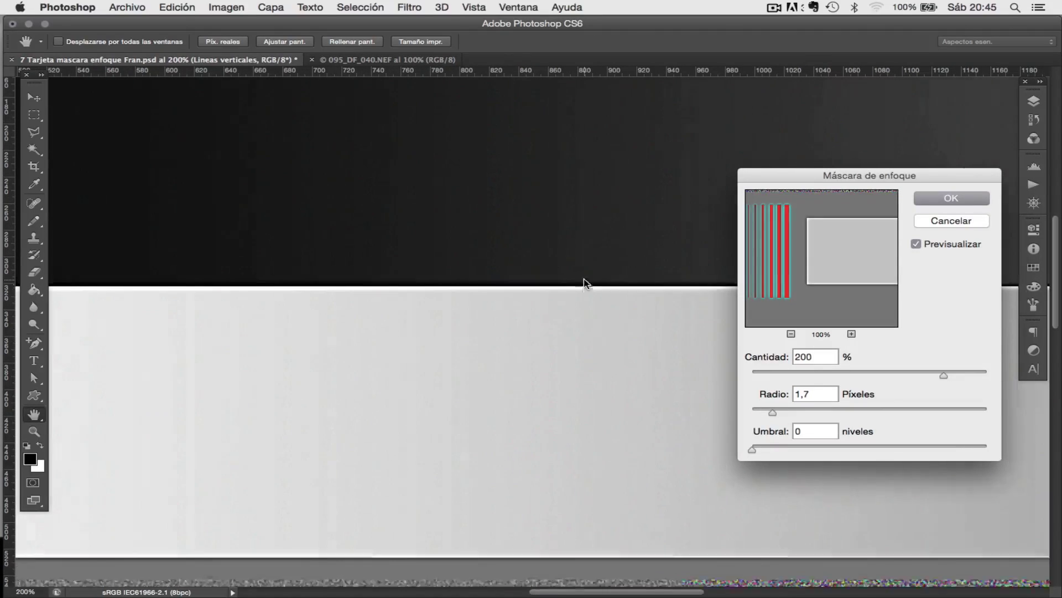
key(super+minus)
mouse_move(534, 246)
mouse_down()
mouse_move(565, 233)
mouse_move(526, 235)
mouse_up()
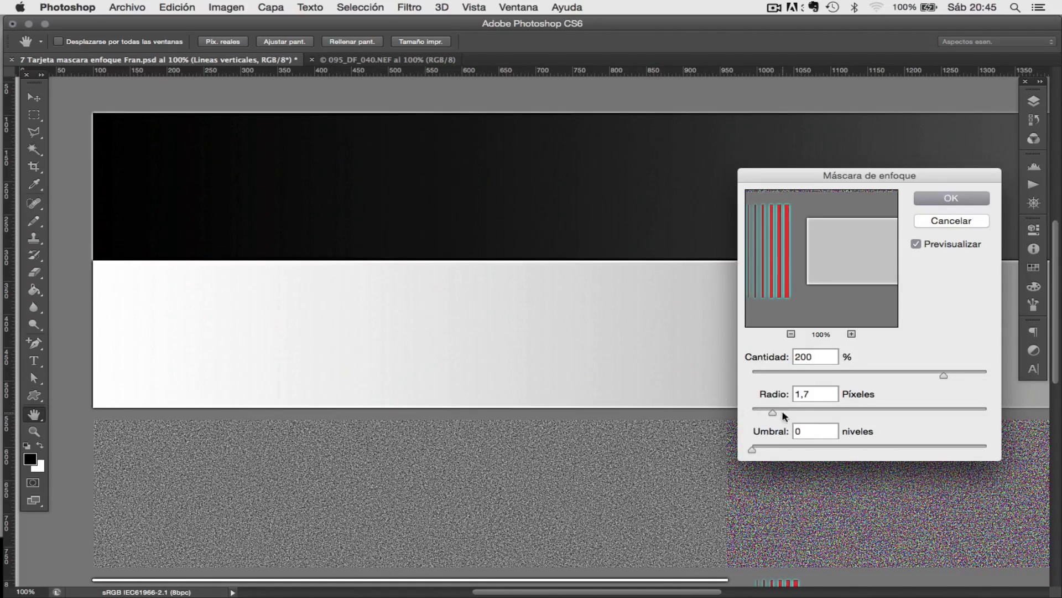
Raise the radius to 9,6 and 24,5 pixels, following the halos along the full length of both gradient bars.
drag(772, 412, 841, 412)
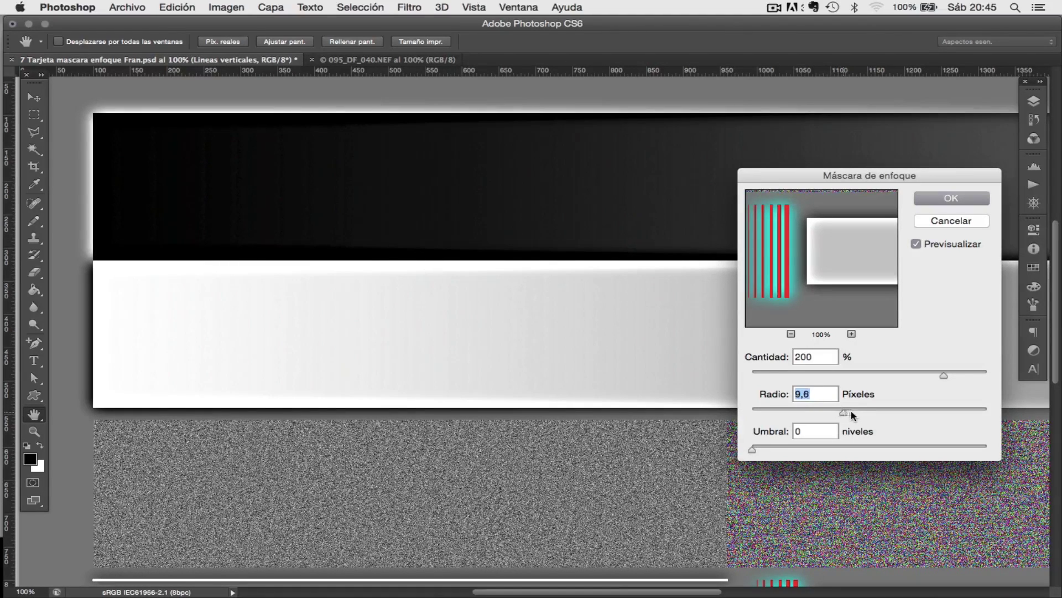
drag(845, 414, 854, 414)
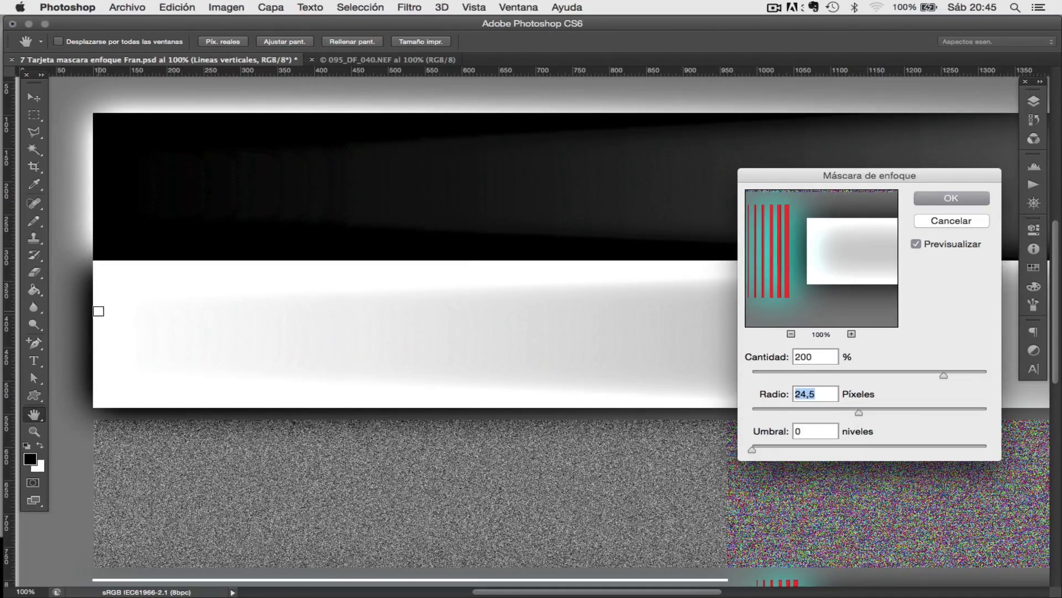
drag(678, 274, 454, 287)
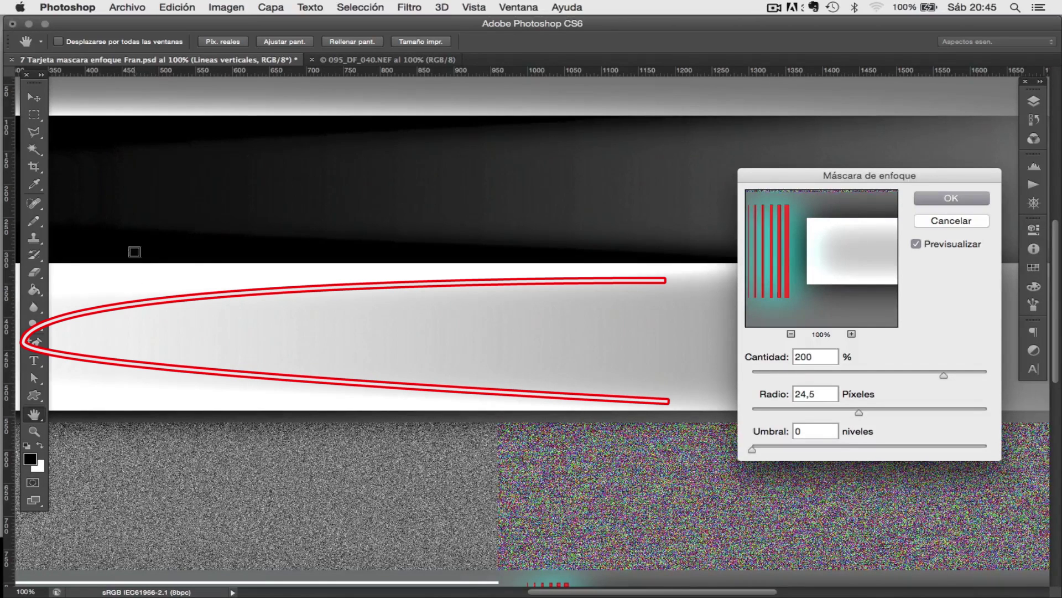
scroll(443, 290, right, 5)
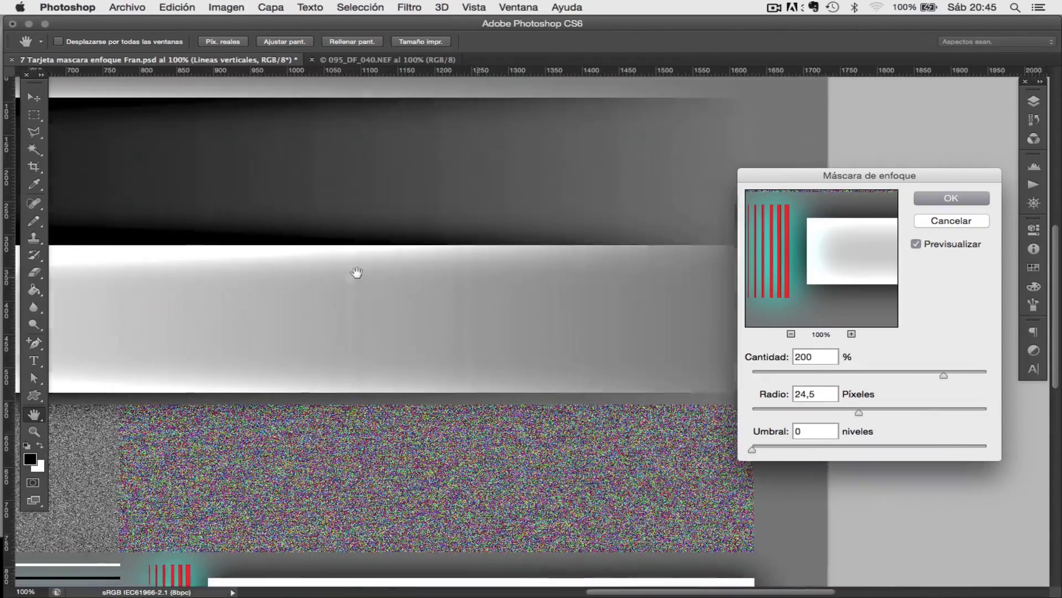
scroll(357, 272, right, 5)
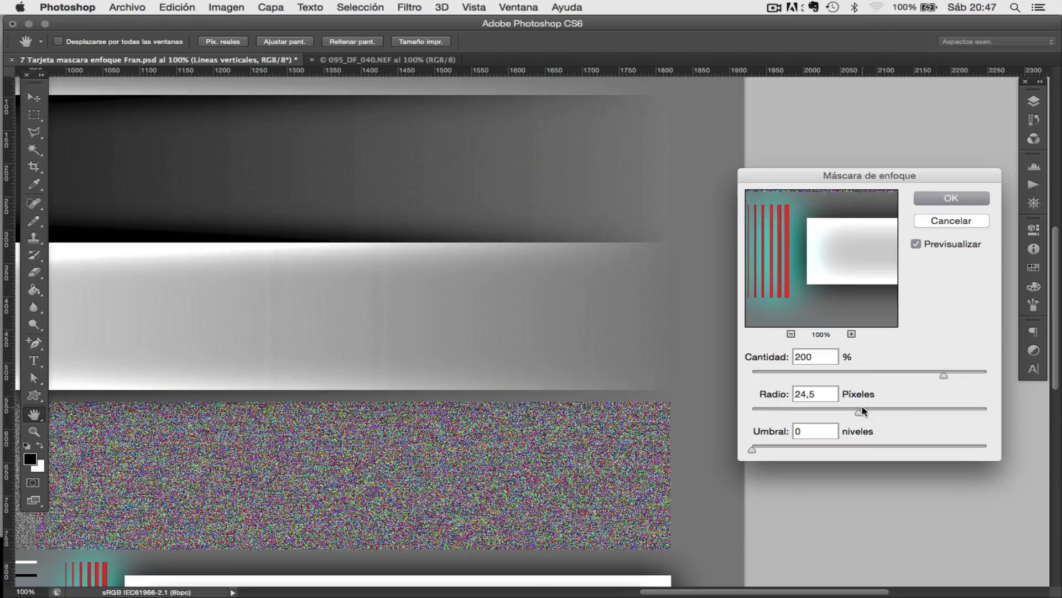
Compare the gradient bars and coloured noise with the filter preview repeatedly switched off and on, leaving it on.
click(918, 244)
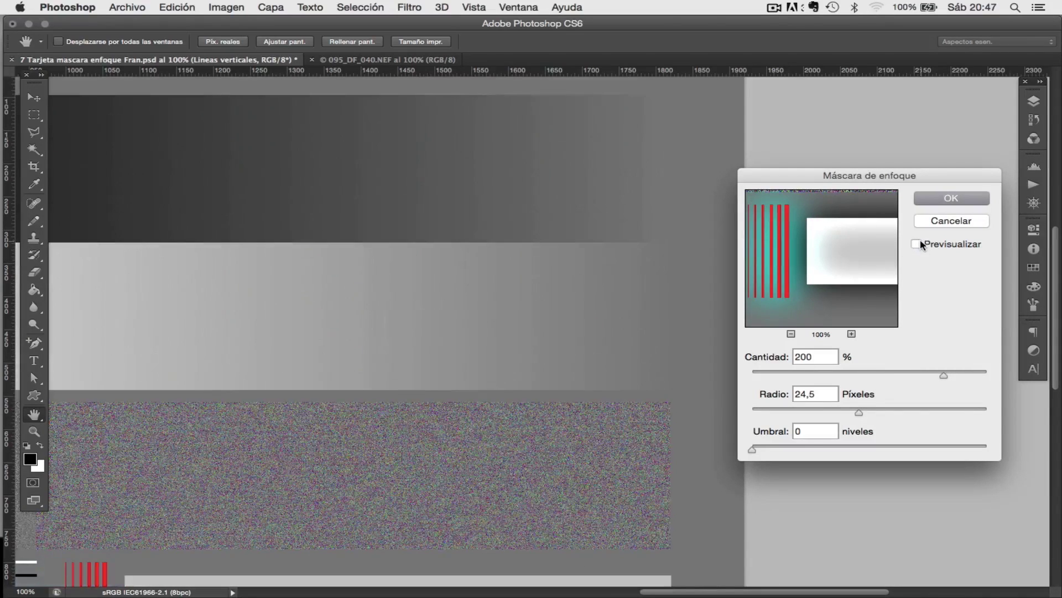
click(918, 244)
click(919, 244)
click(919, 244)
click(918, 244)
click(918, 244)
click(918, 244)
click(919, 244)
click(918, 244)
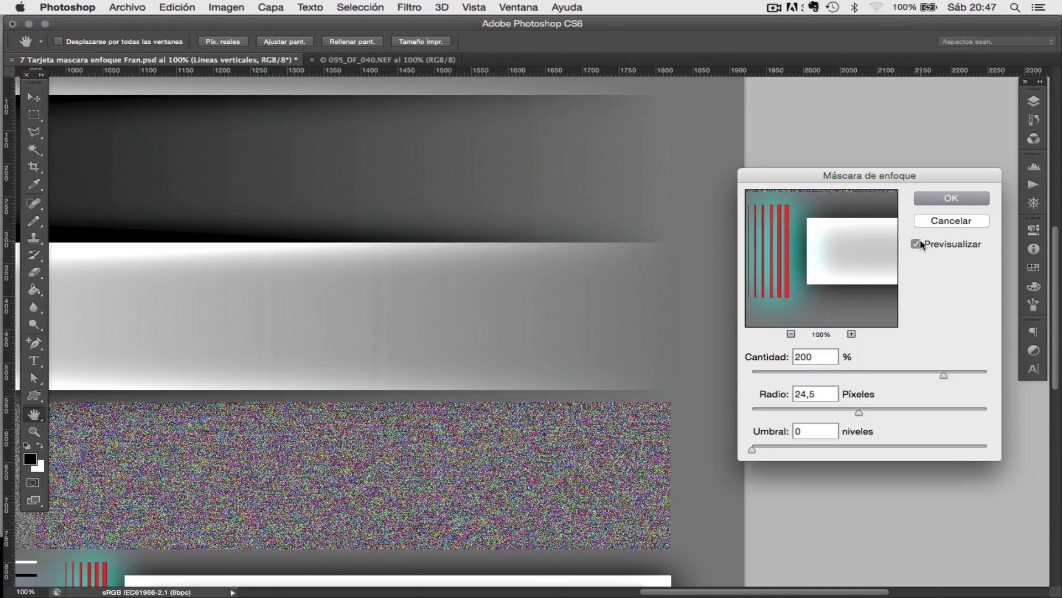
Set the radius to 10 pixels and the amount to 1%, with the coloured lines and red stripes in view.
double_click(819, 393)
text(10)
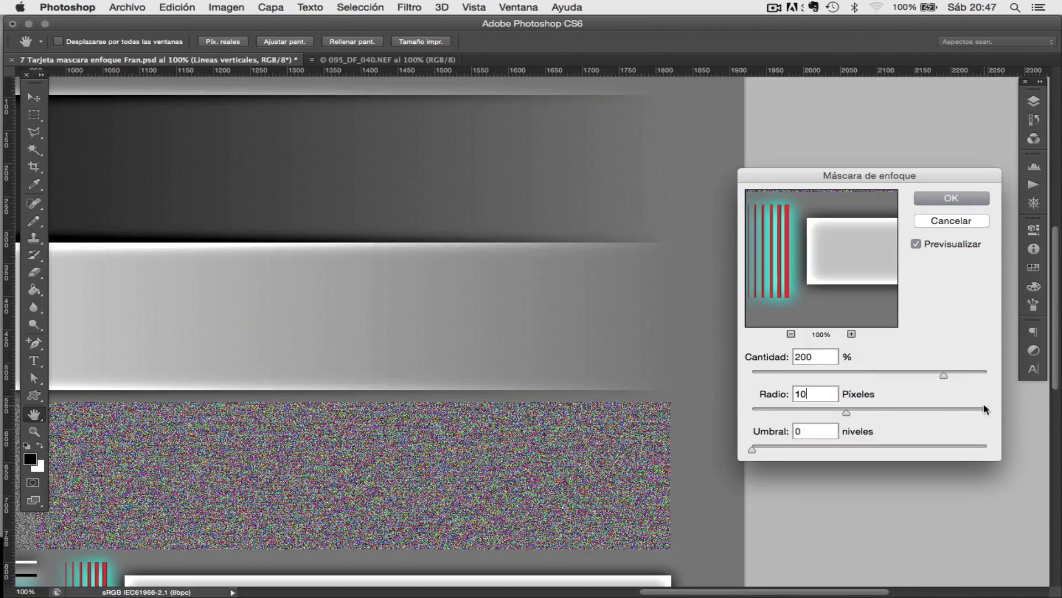
drag(944, 375, 744, 382)
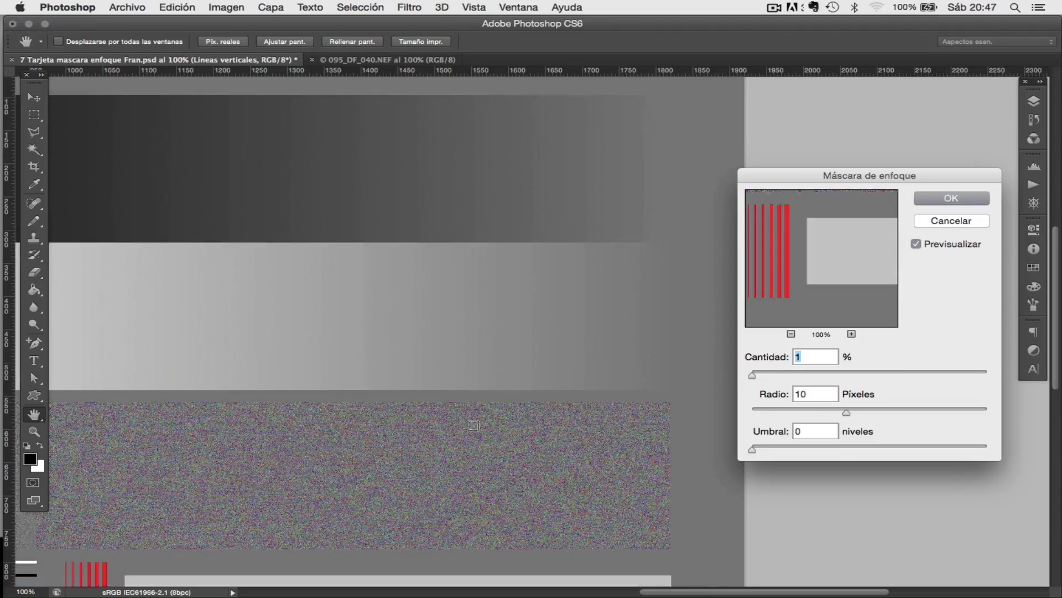
drag(394, 425, 647, 159)
drag(324, 270, 578, 294)
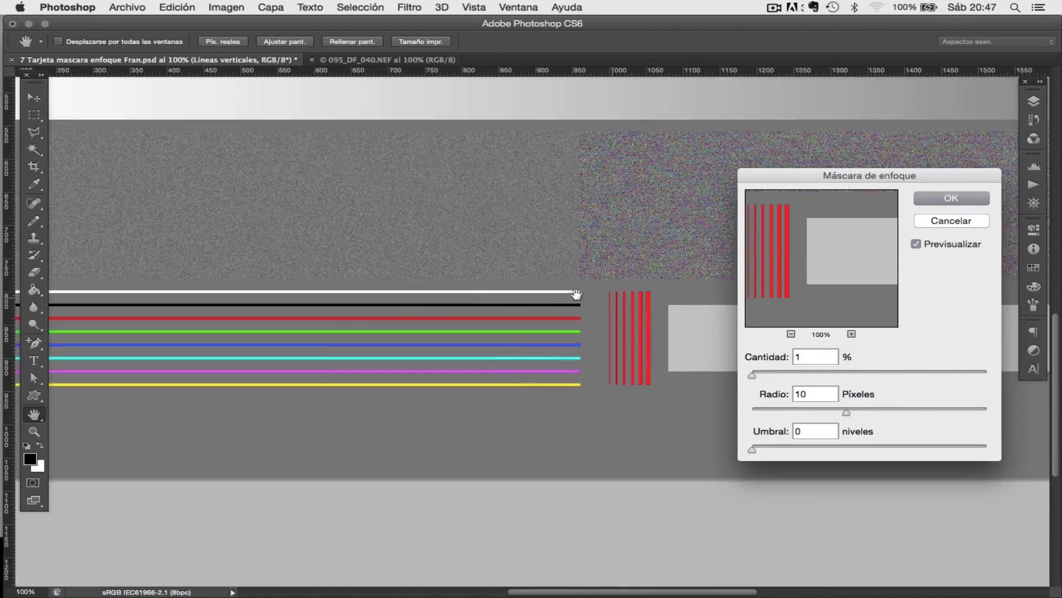
scroll(445, 301, left, 3)
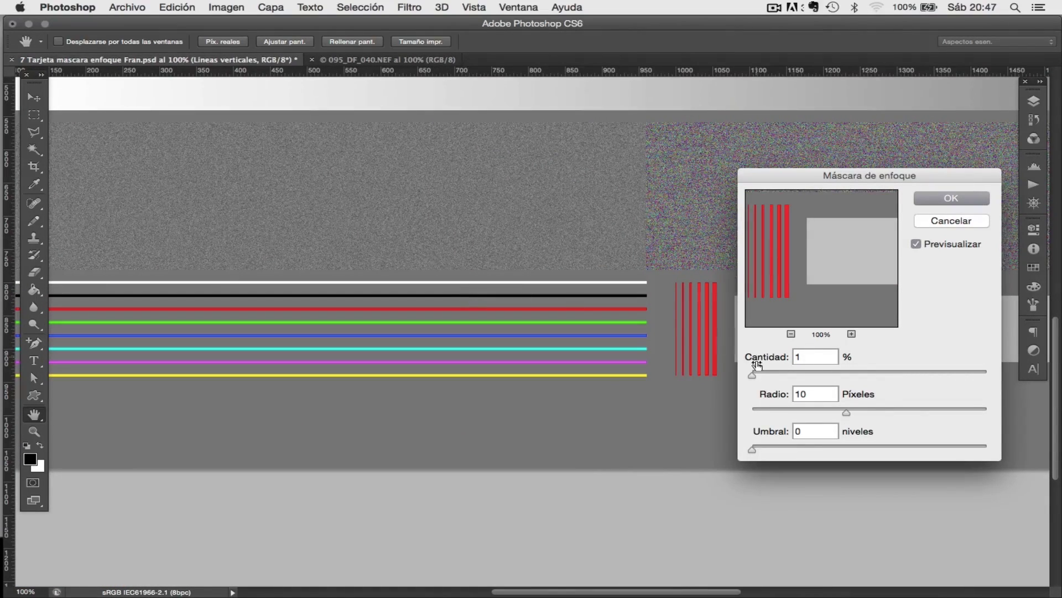
Raise the sharpening amount in stages to 305% and 500%, and increase the radius to 34,6 pixels.
drag(759, 375, 968, 372)
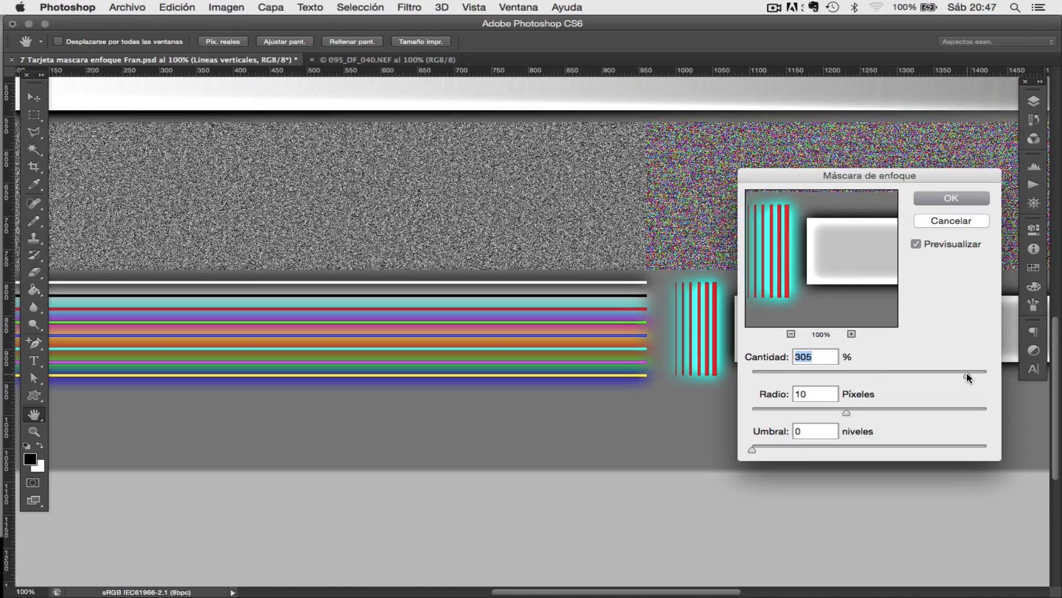
drag(968, 372, 992, 374)
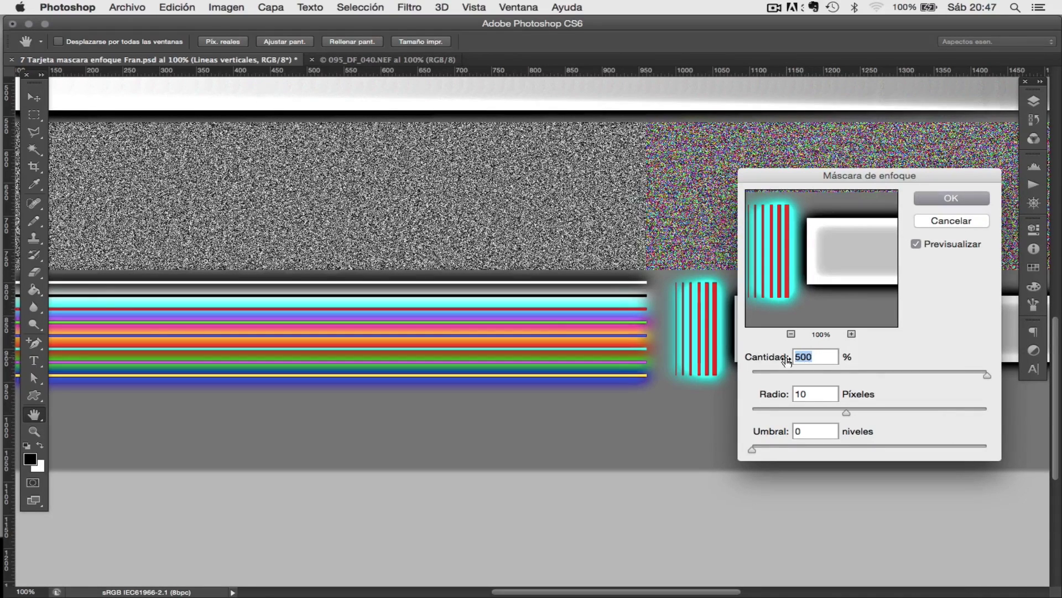
drag(847, 412, 867, 412)
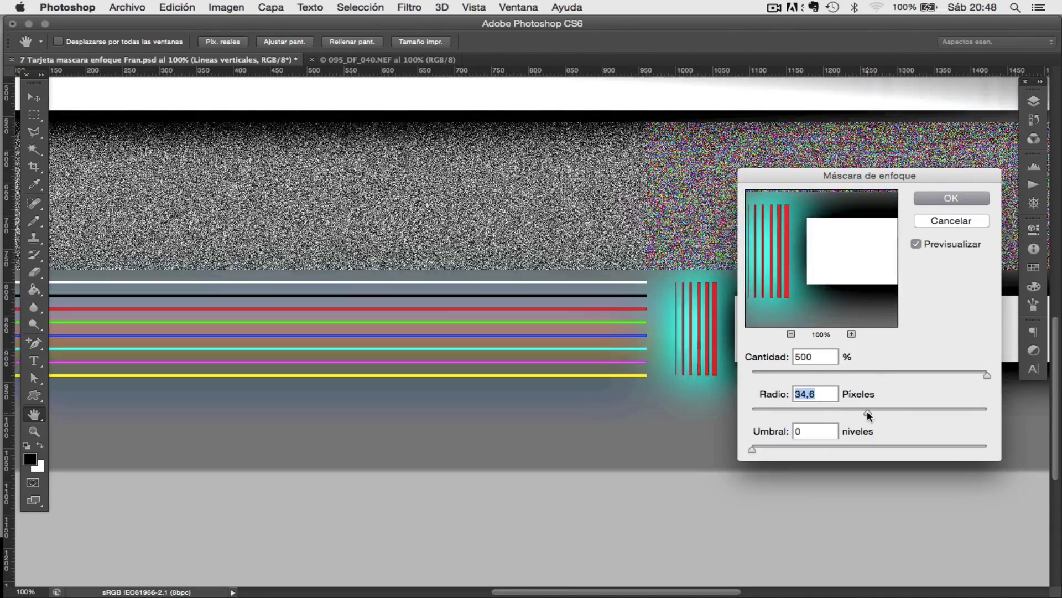
Examine the gradient bars and noise patches with the strong sharpening, comparing them with the filter preview off and on.
drag(513, 186, 427, 433)
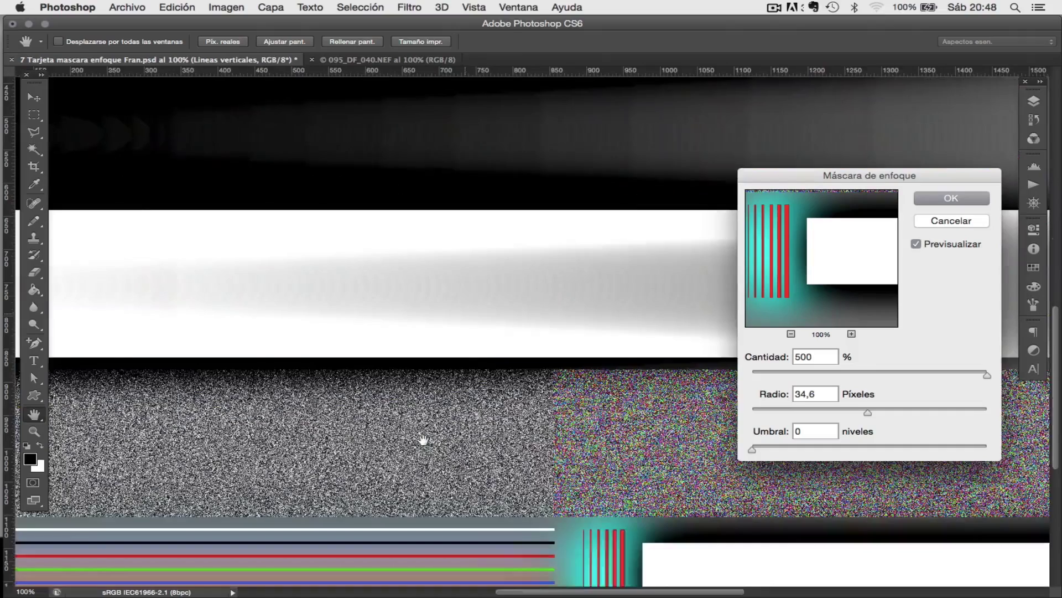
drag(512, 230, 509, 246)
scroll(509, 240, down, 3)
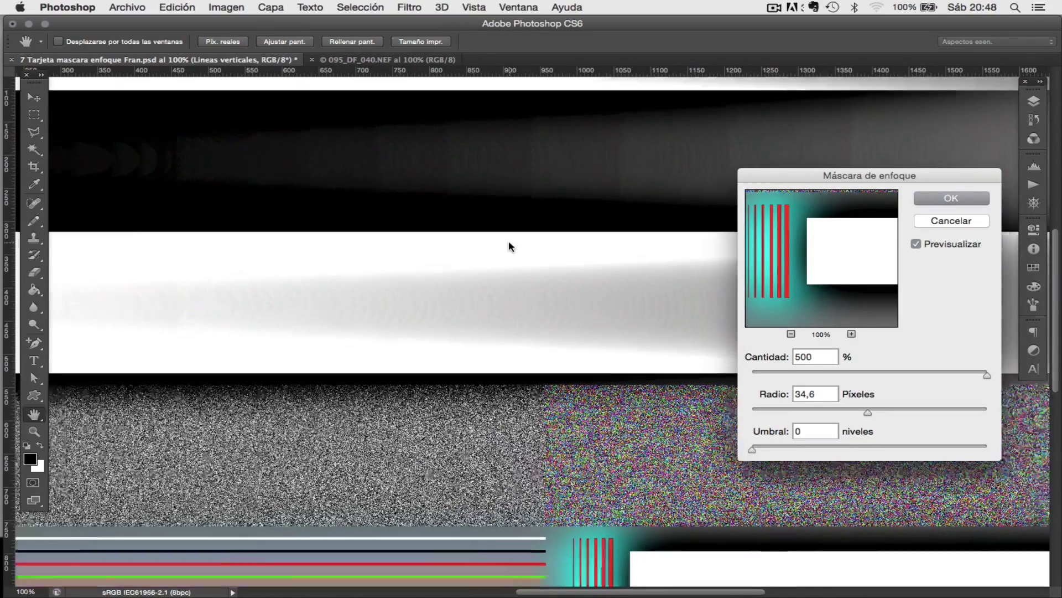
click(916, 245)
click(914, 246)
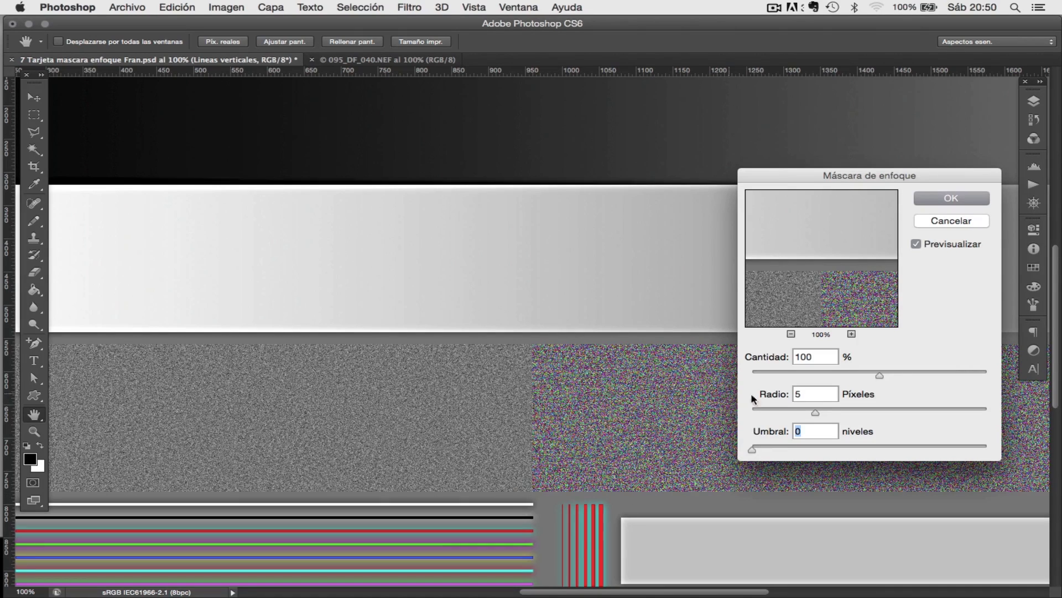
Raise the threshold in stages to 17, 19 and 40 levels and beyond, checking the coloured lines and red stripes at 200%.
drag(752, 451, 773, 452)
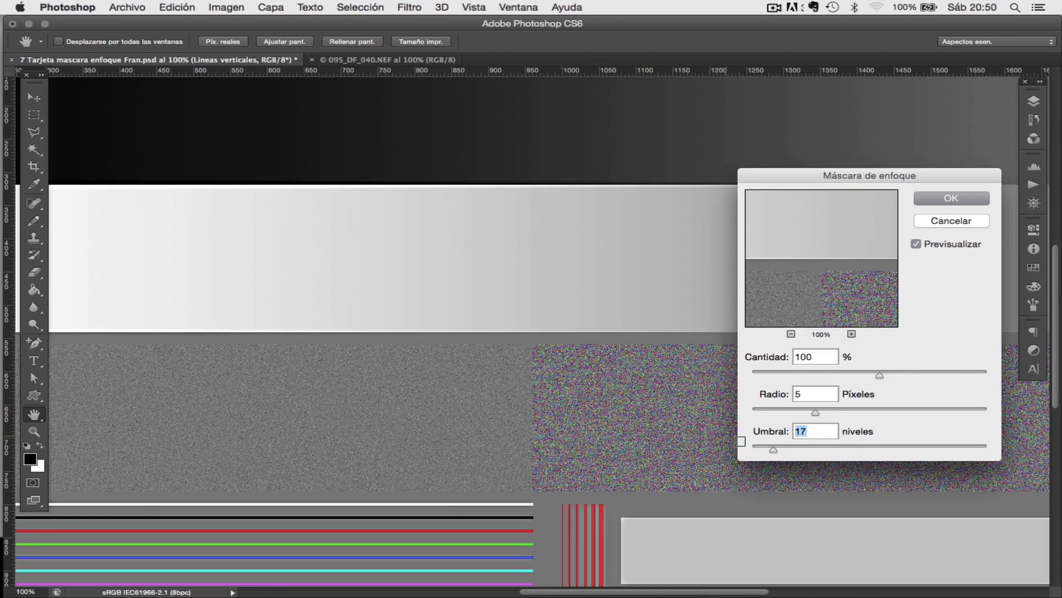
drag(773, 451, 776, 451)
super+click(567, 552)
drag(567, 552, 513, 217)
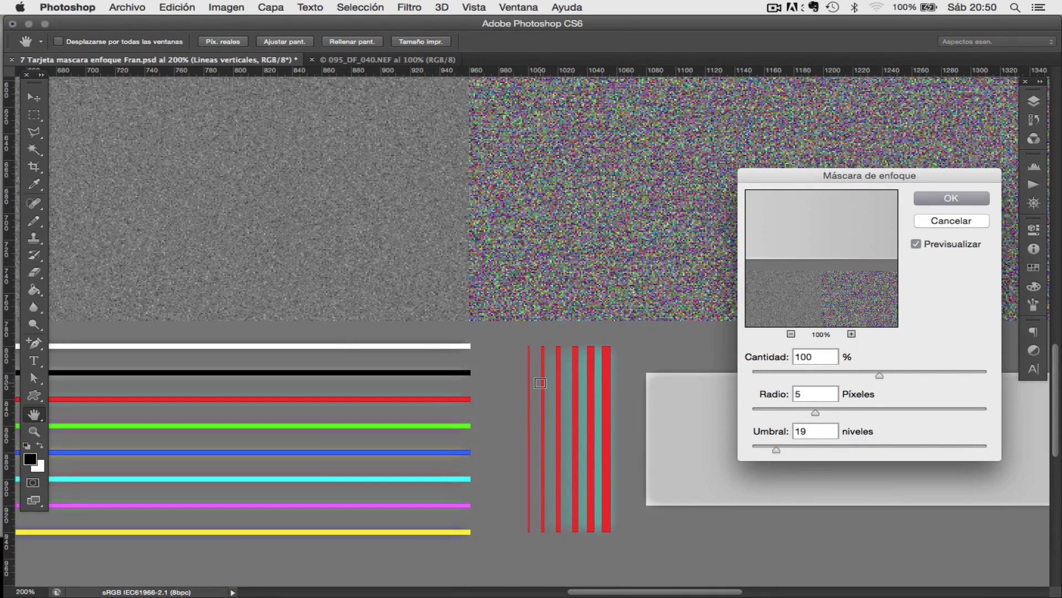
drag(776, 450, 804, 453)
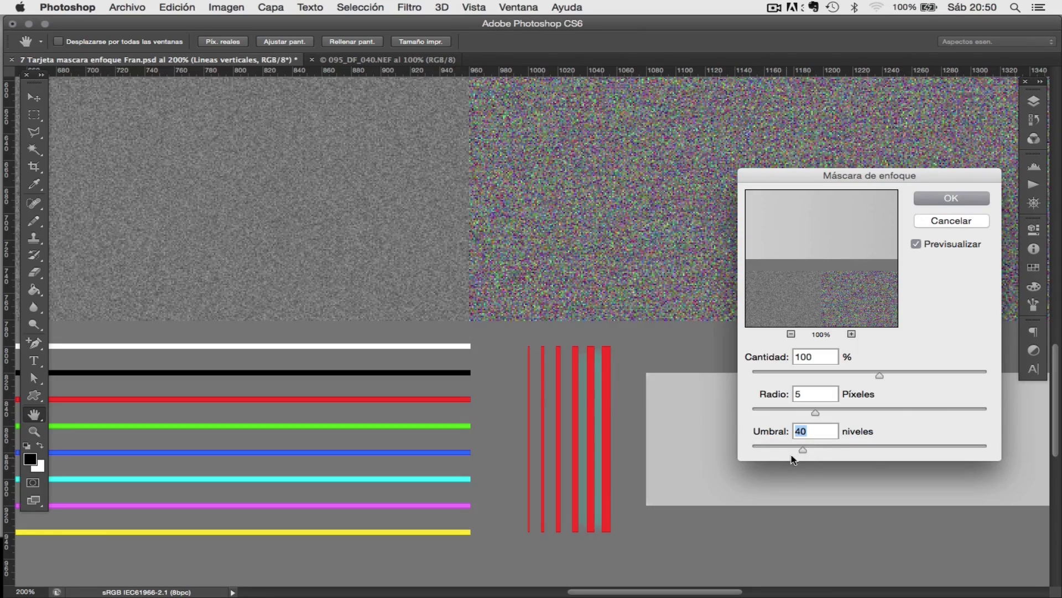
drag(807, 451, 818, 451)
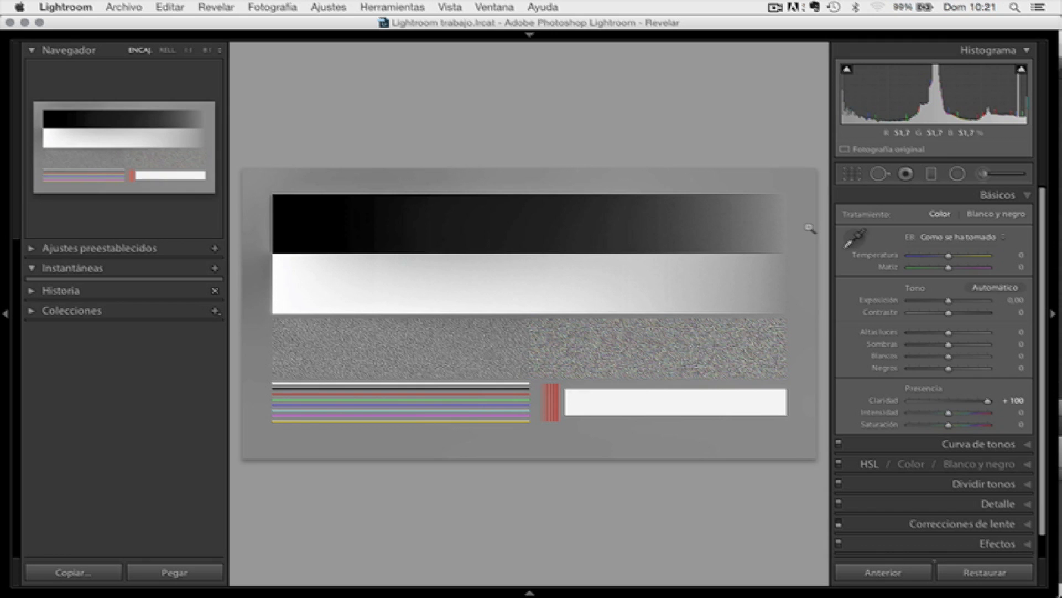
In Lightroom, show the Detail settings for the test card and reduce the sharpening amount to 0.
scroll(1043, 281, down, 1)
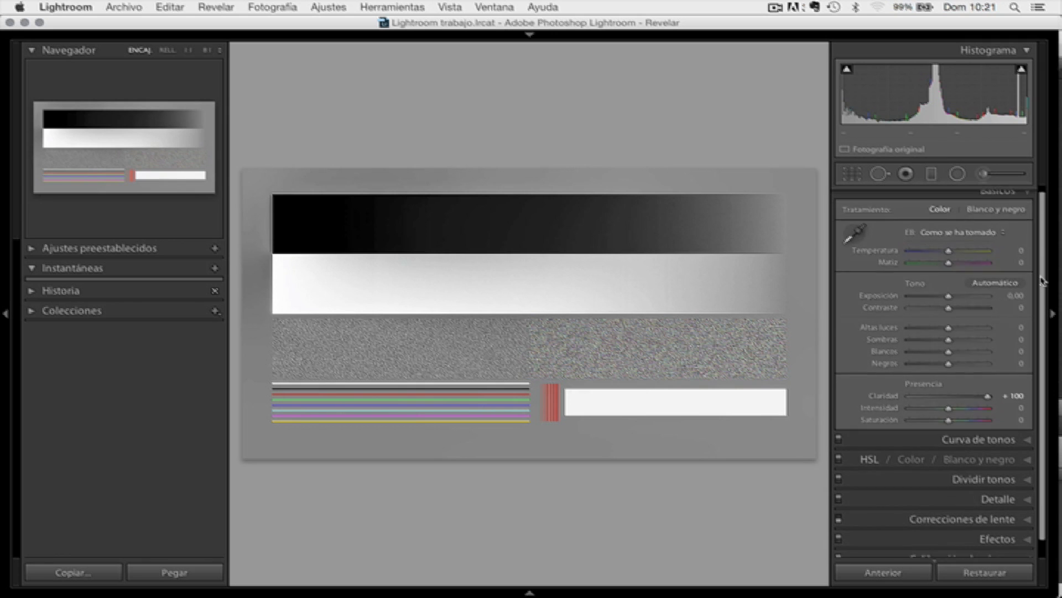
scroll(1042, 281, down, 1)
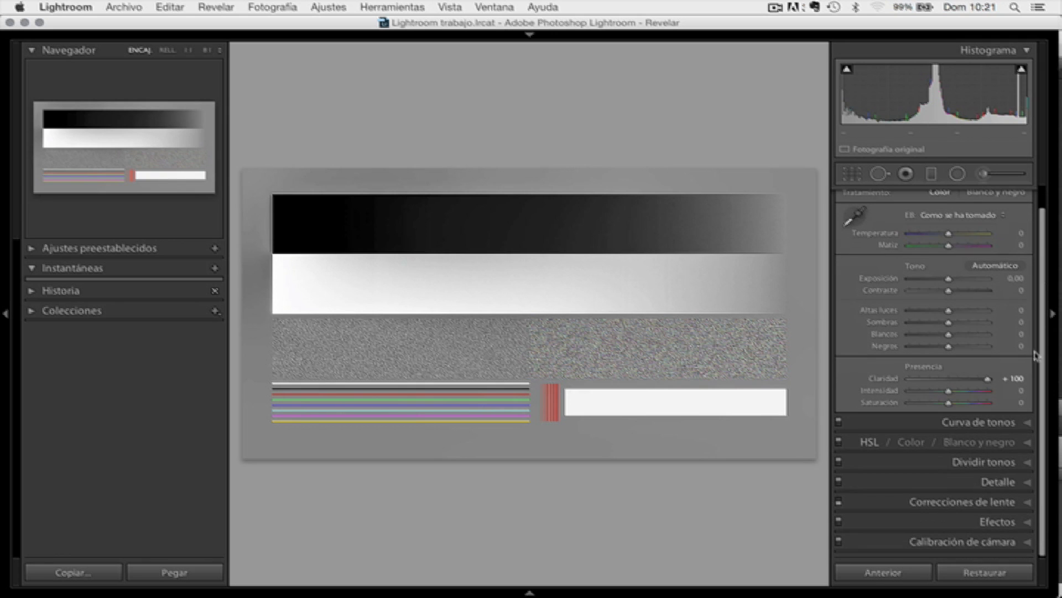
click(1027, 483)
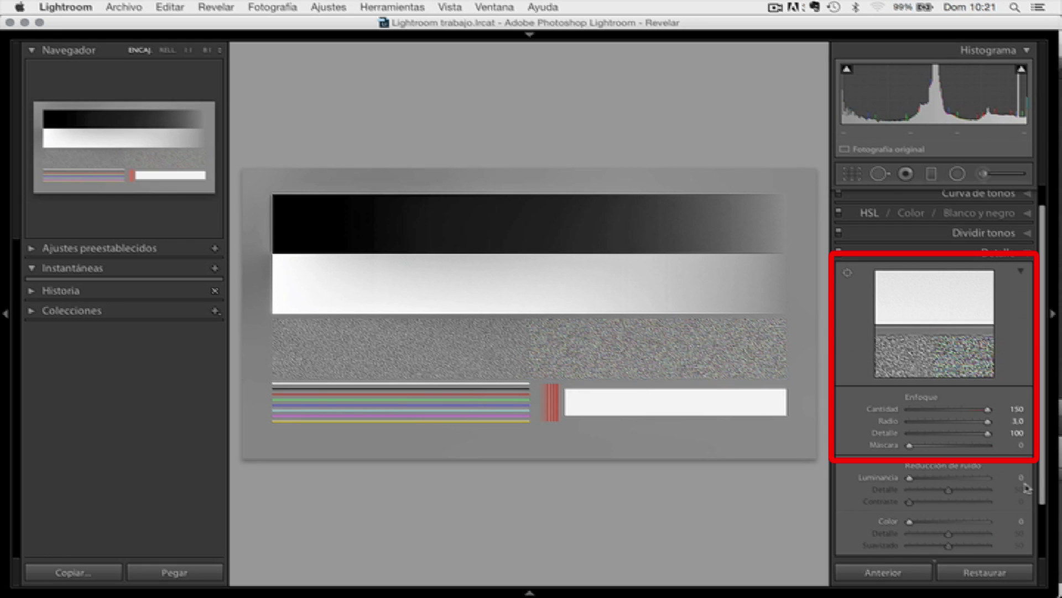
drag(1013, 409, 905, 415)
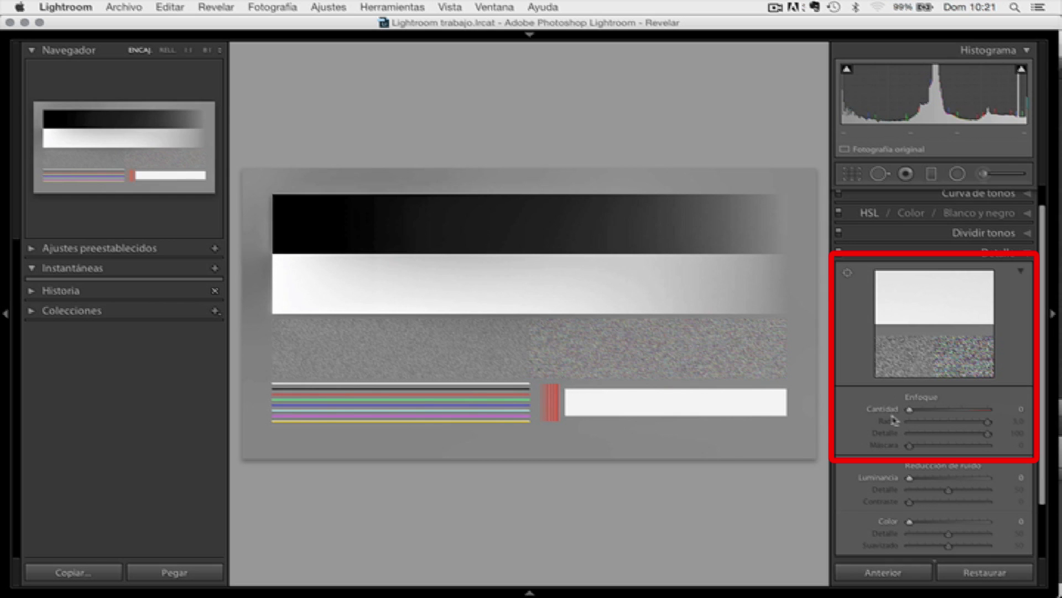
Raise the sharpening amount to 141 and 150 with the coloured lines magnified.
click(500, 404)
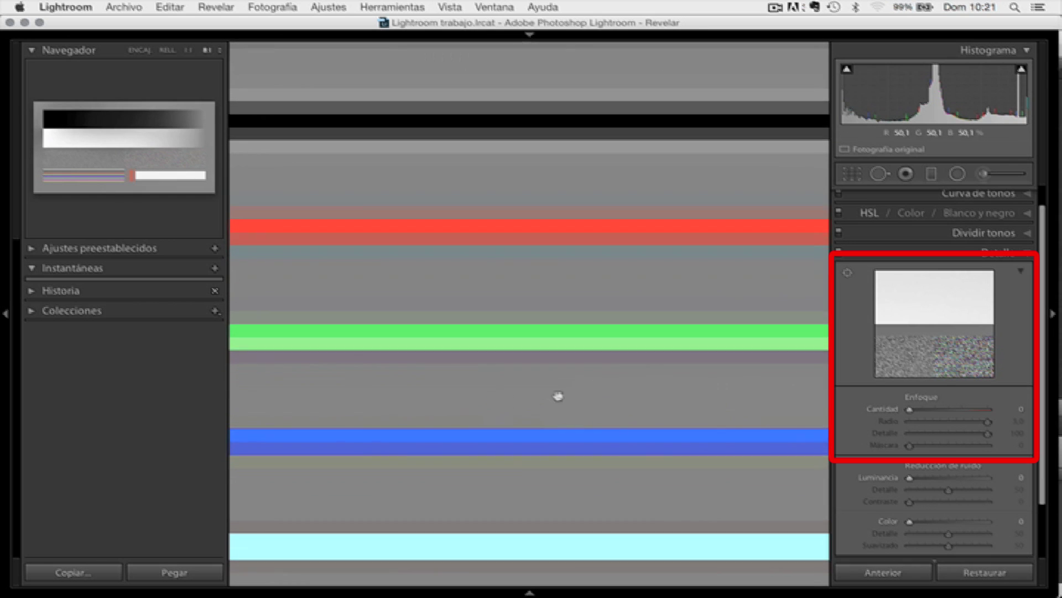
drag(909, 409, 935, 414)
drag(953, 411, 981, 410)
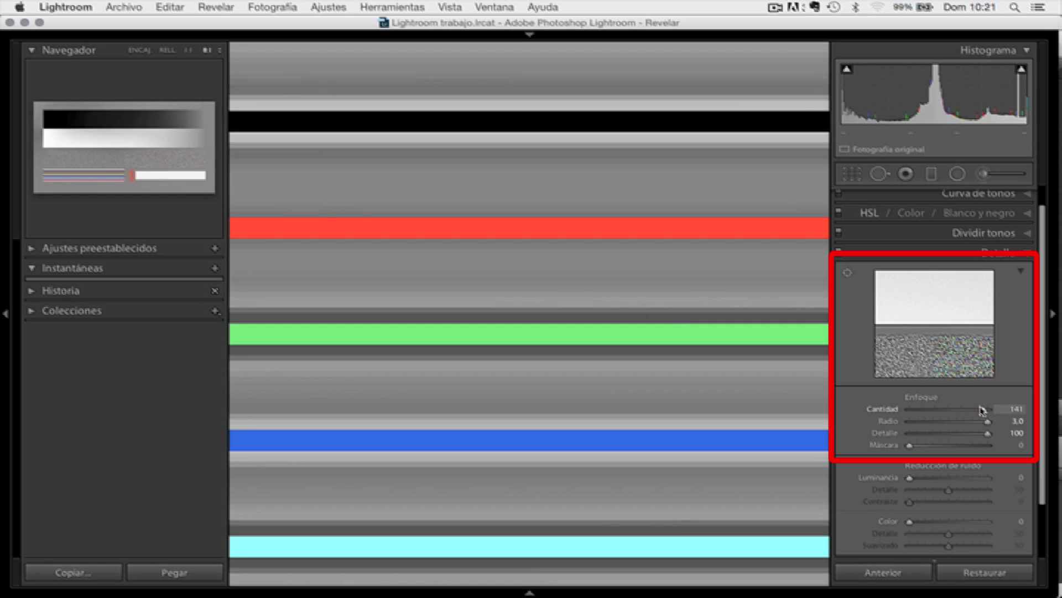
drag(982, 410, 989, 413)
Lower the sharpening detail to 99 and restore it to 100.
mouse_move(989, 412)
mouse_down()
mouse_move(908, 416)
mouse_move(989, 410)
mouse_move(908, 424)
mouse_move(989, 424)
mouse_up()
click(988, 436)
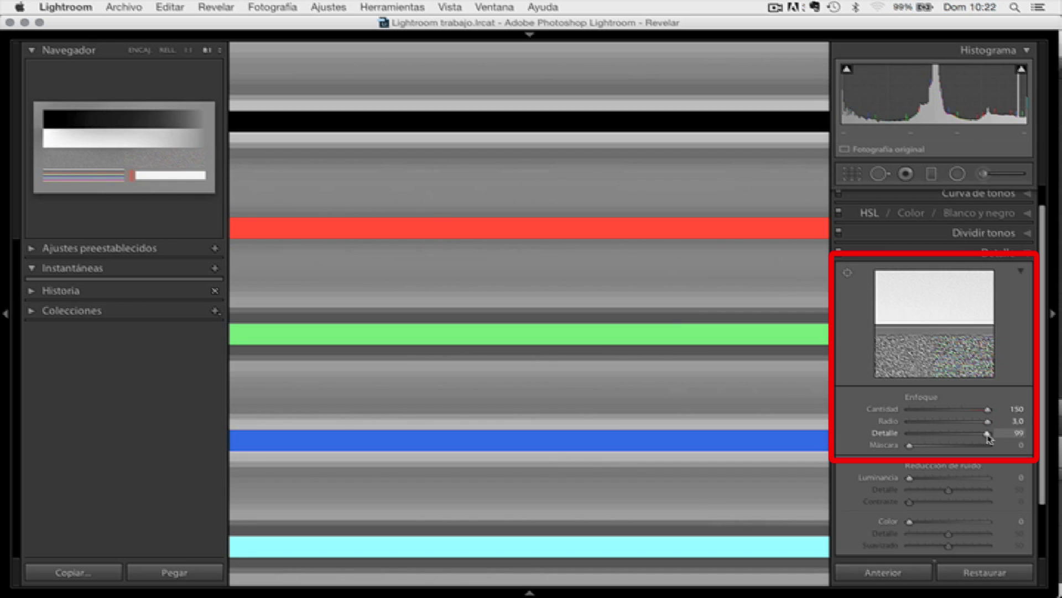
drag(989, 439, 991, 439)
mouse_move(989, 438)
mouse_down()
mouse_move(910, 440)
mouse_move(991, 437)
mouse_up()
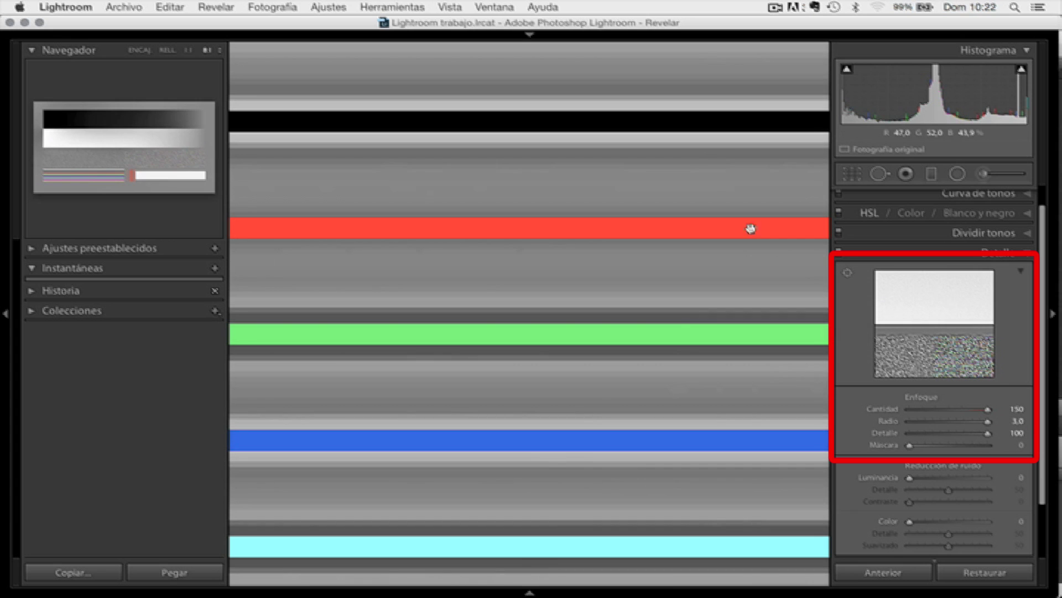
Reduce the sharpening detail to 0 with the magnified grey noise patch in view.
drag(692, 176, 667, 320)
drag(988, 433, 889, 445)
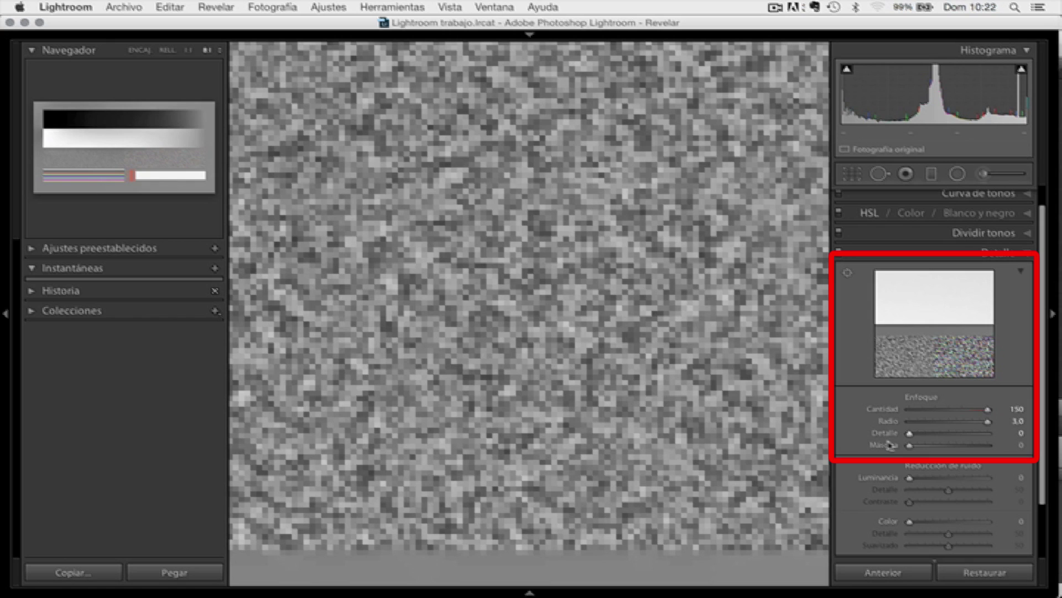
Restore the sharpening detail to 100 and show the whole test card.
drag(886, 432, 864, 438)
key(z)
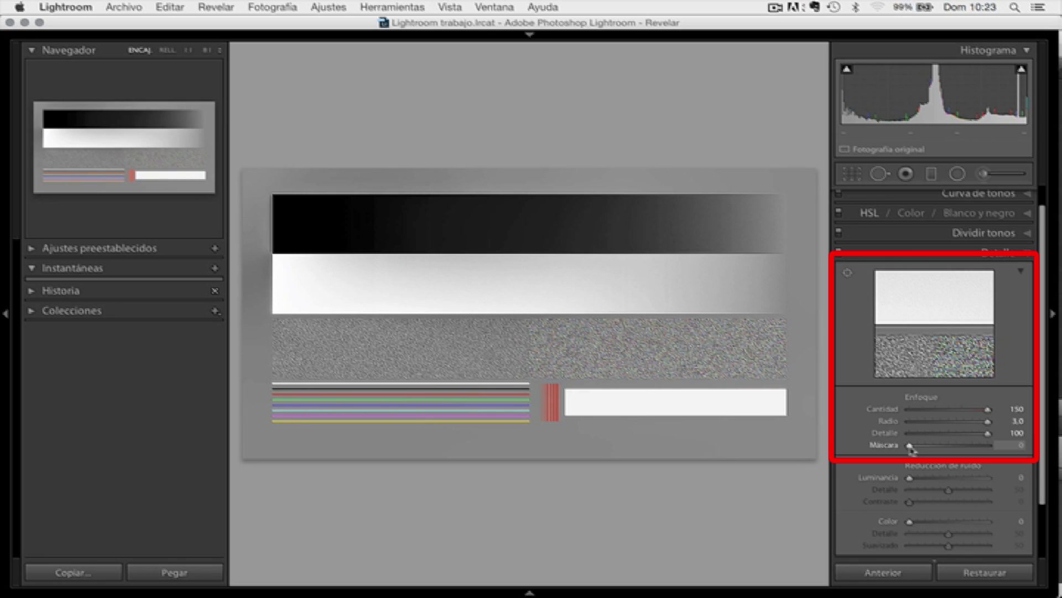
Preview the sharpening mask over the whole card at masking values of 0, 35 and 100, and return masking to 0.
drag(909, 446, 901, 448)
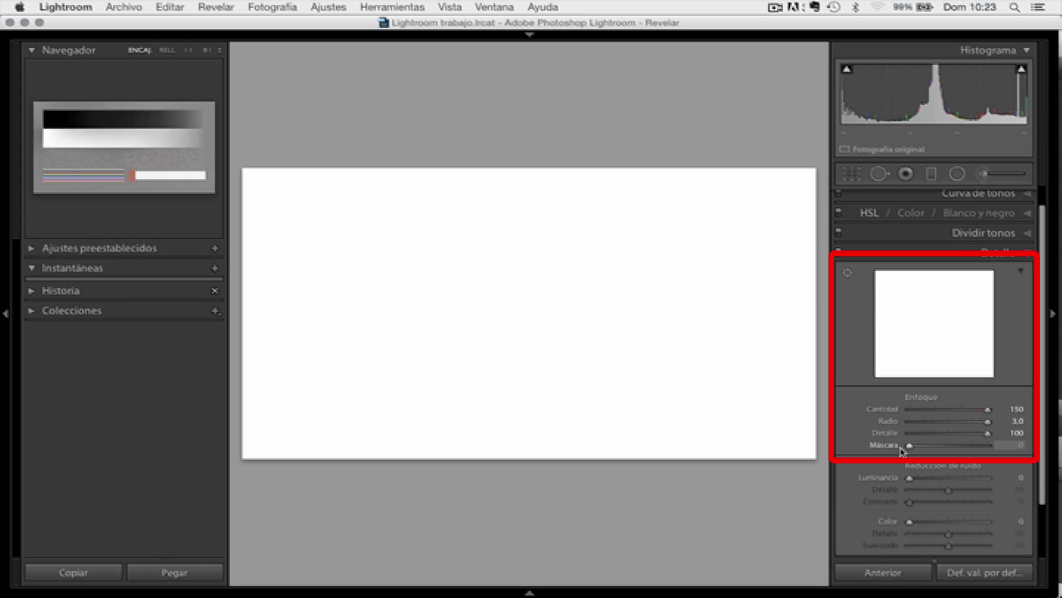
drag(901, 449, 942, 449)
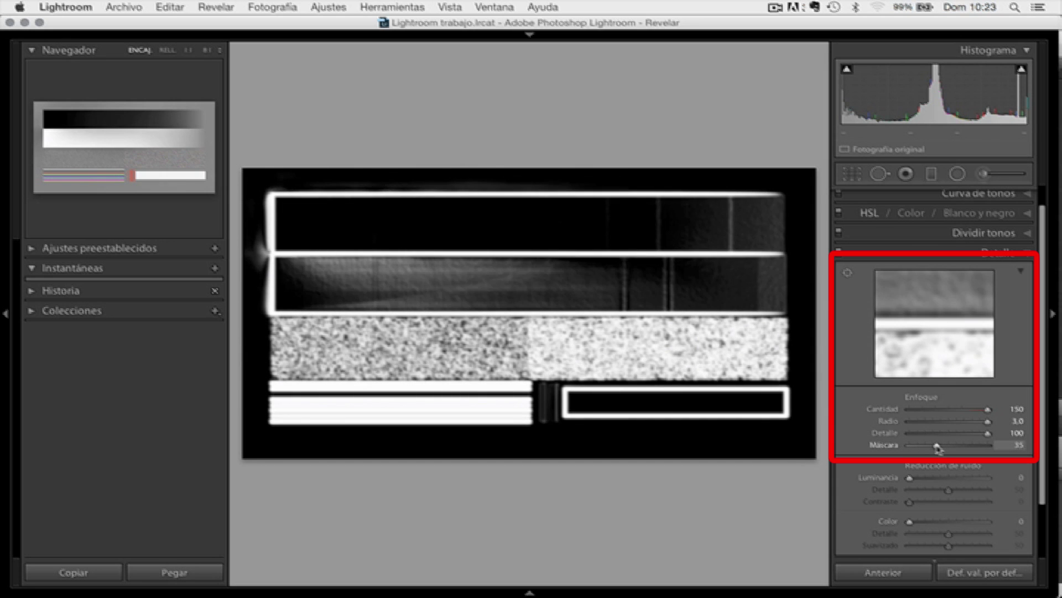
drag(942, 447, 997, 447)
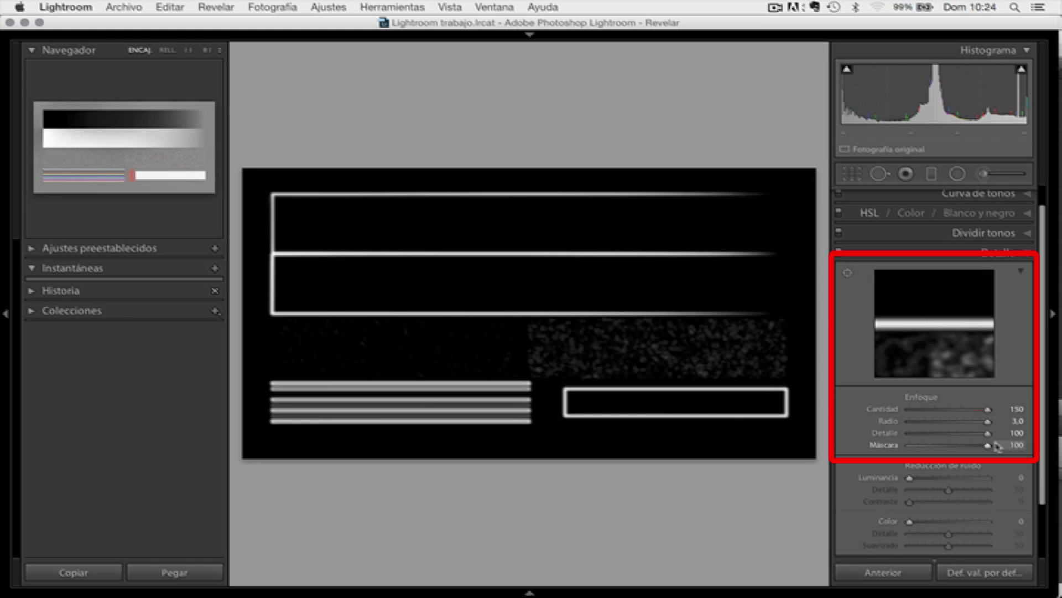
drag(996, 447, 903, 453)
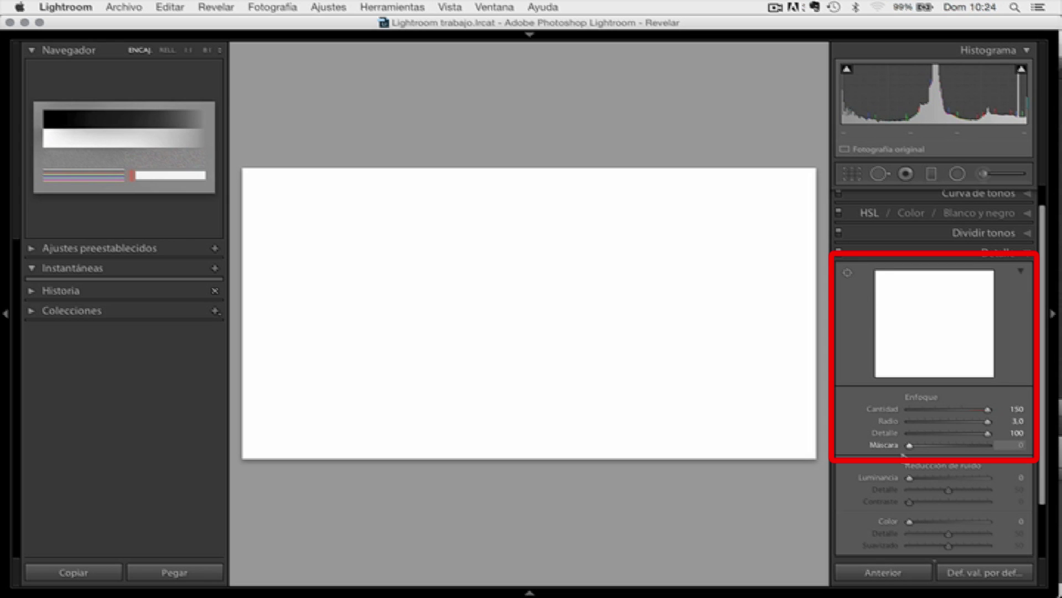
drag(903, 453, 903, 454)
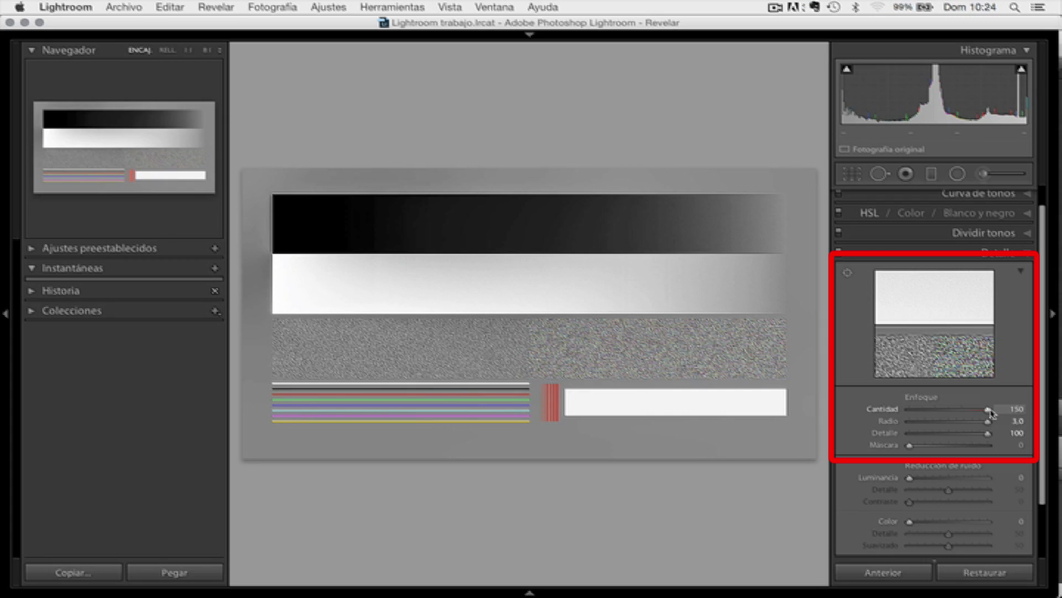
Preview the sharpening amount and radius effects in greyscale, lowering the radius to 0.5 and returning it to 3.0.
key(alt)
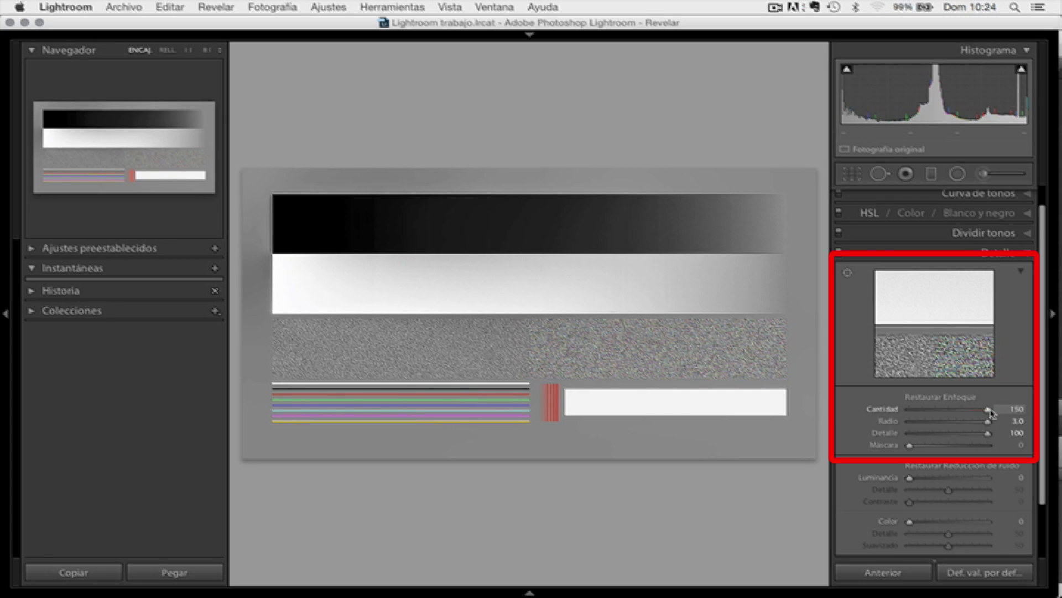
drag(991, 412, 911, 425)
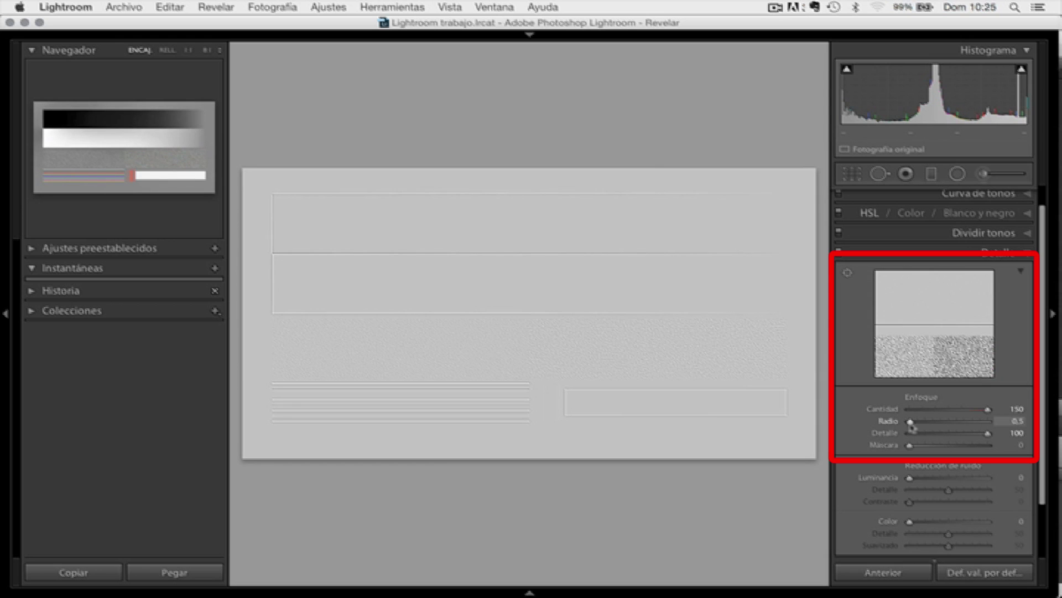
drag(911, 425, 991, 423)
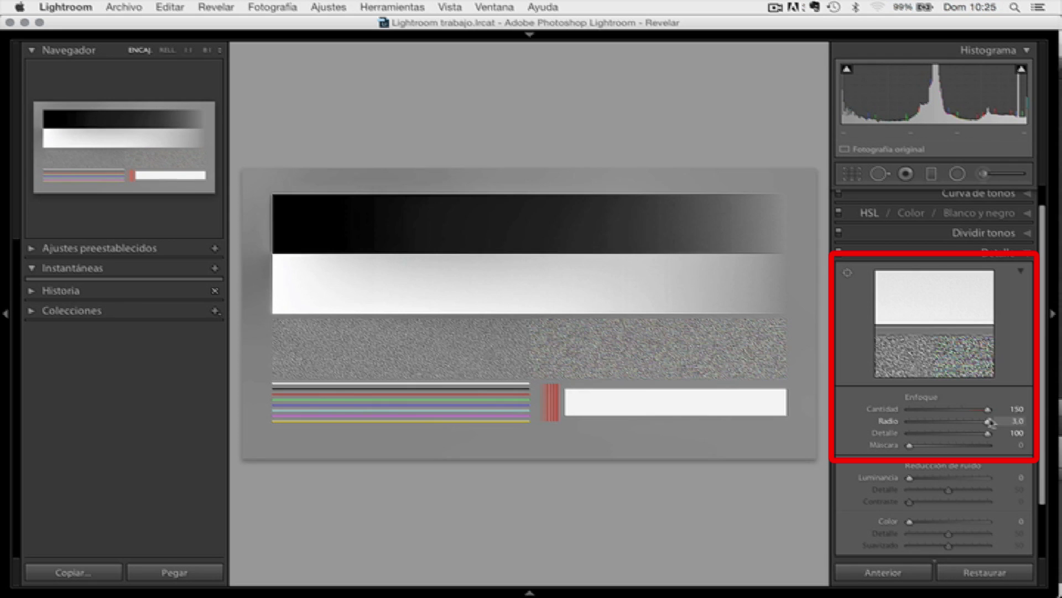
Set the sharpening to amount 150, radius 0.5 and detail 100.
mouse_move(988, 433)
mouse_down()
mouse_move(909, 443)
mouse_move(994, 429)
mouse_up()
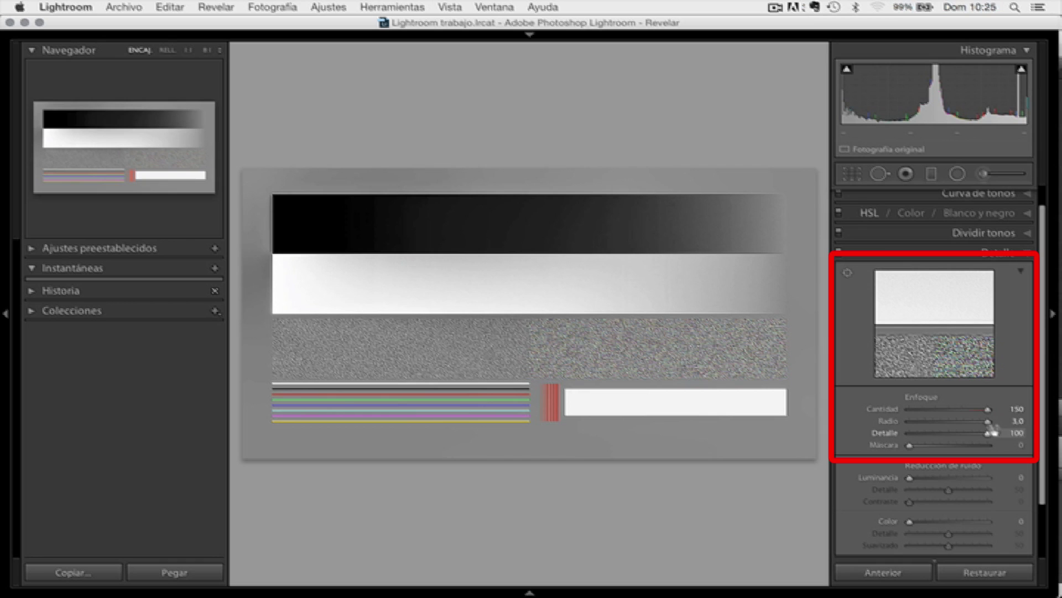
mouse_move(988, 412)
mouse_down()
mouse_move(972, 415)
mouse_move(1003, 412)
mouse_up()
drag(988, 421, 901, 430)
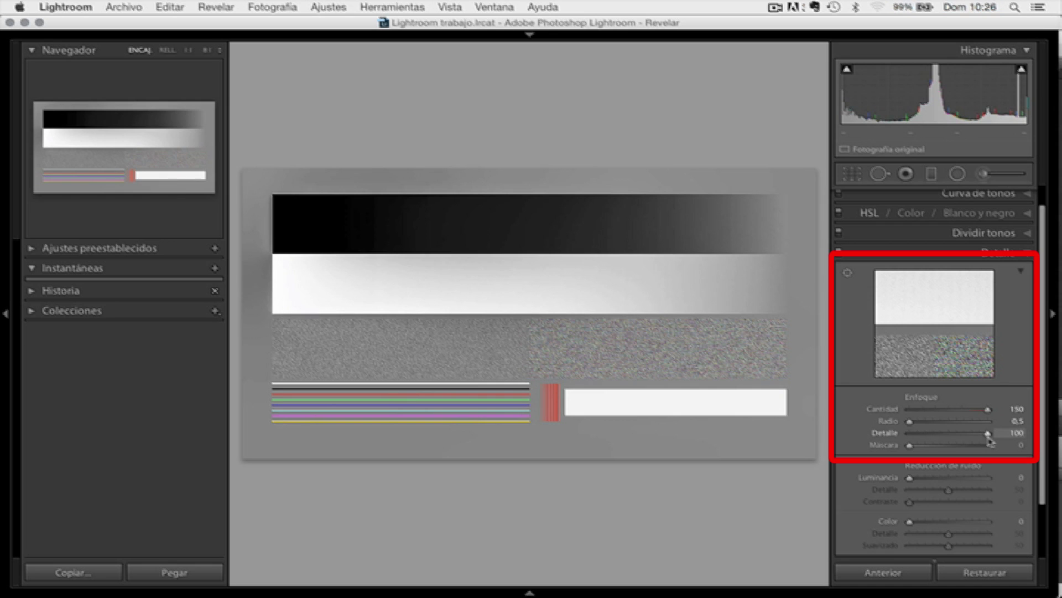
Compare the sharpened virtual copy side by side with the unsharpened card, magnified 8:1 at the ends of the coloured lines.
click(529, 593)
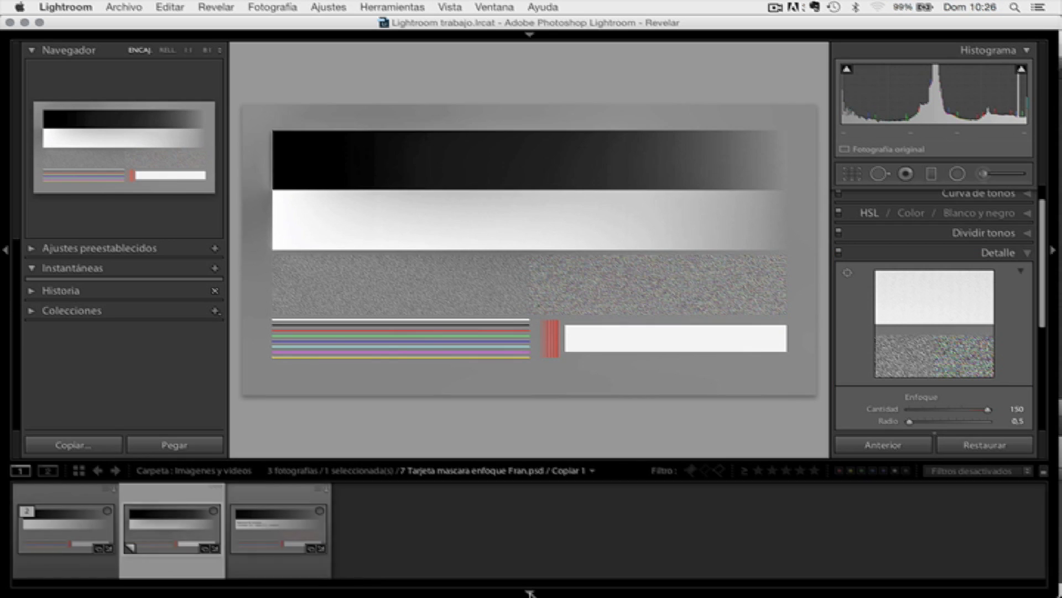
super+click(89, 529)
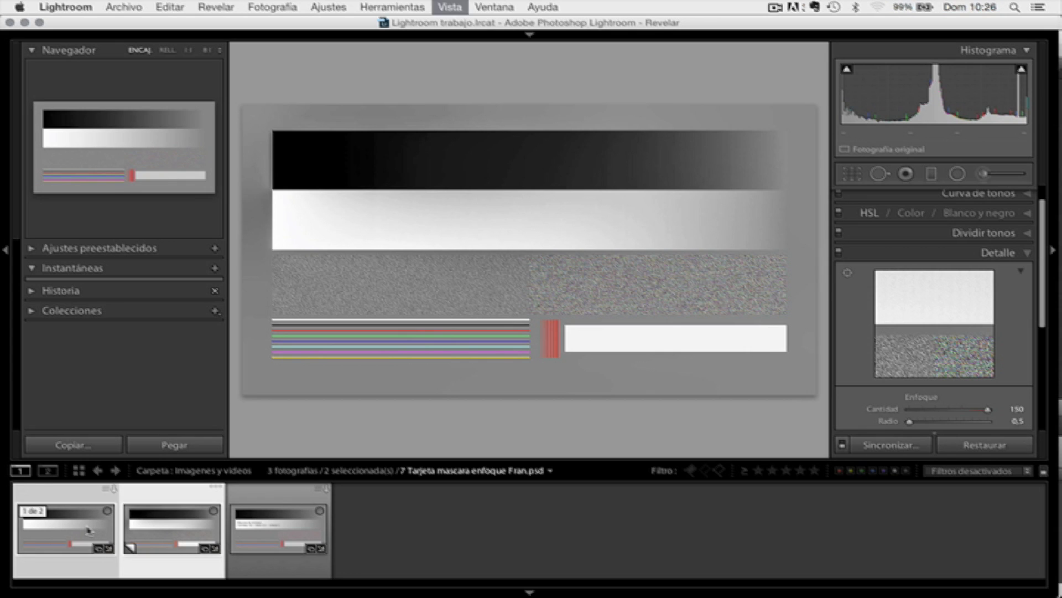
key(c)
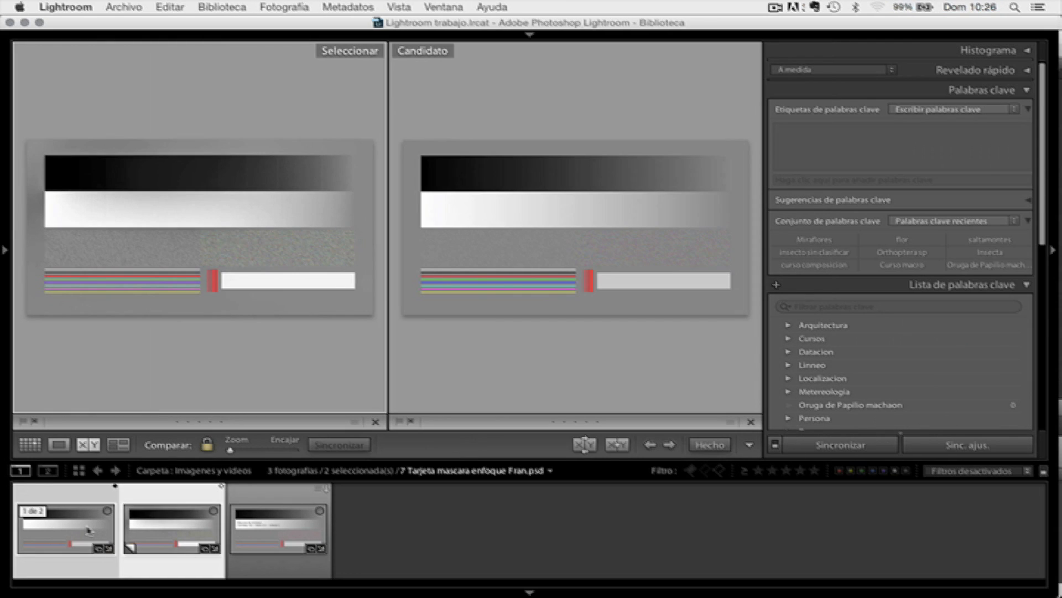
click(205, 278)
drag(173, 275, 258, 270)
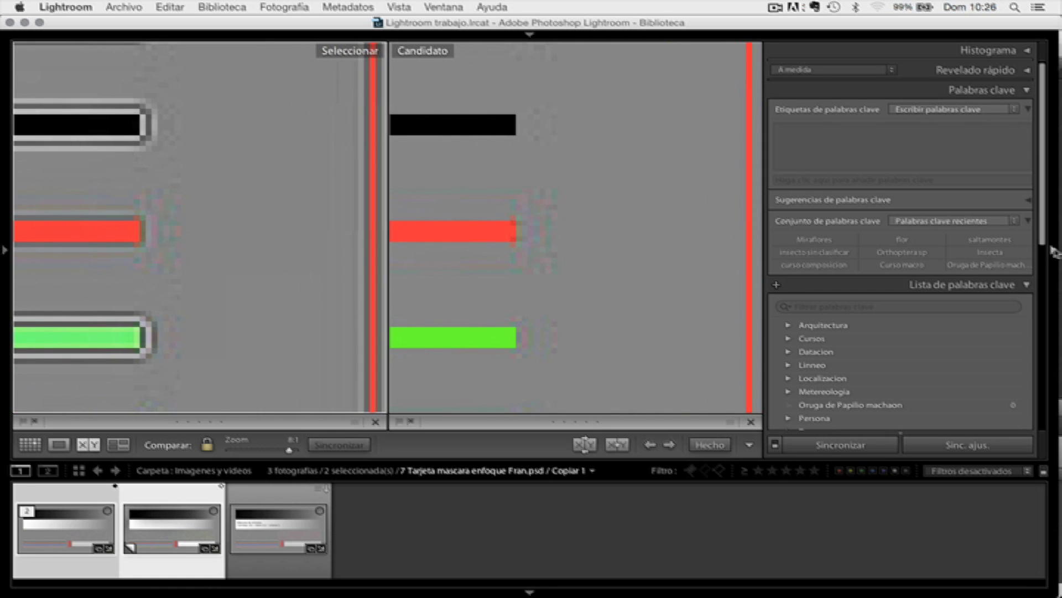
click(1054, 250)
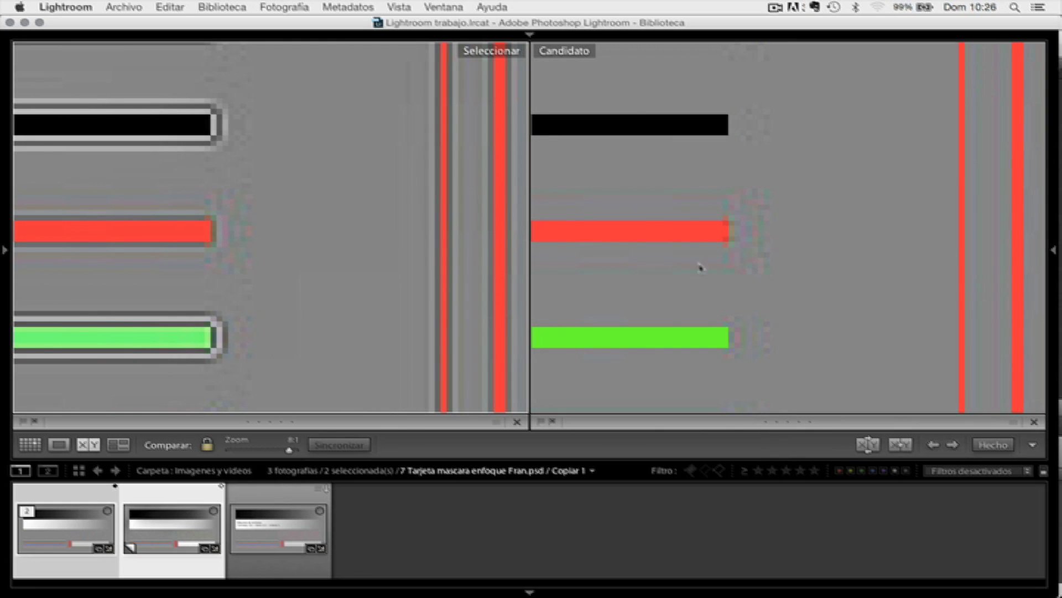
Examine the halos around the black, red, green, blue and cyan lines in the sharpened and unsharpened cards.
drag(652, 243, 856, 263)
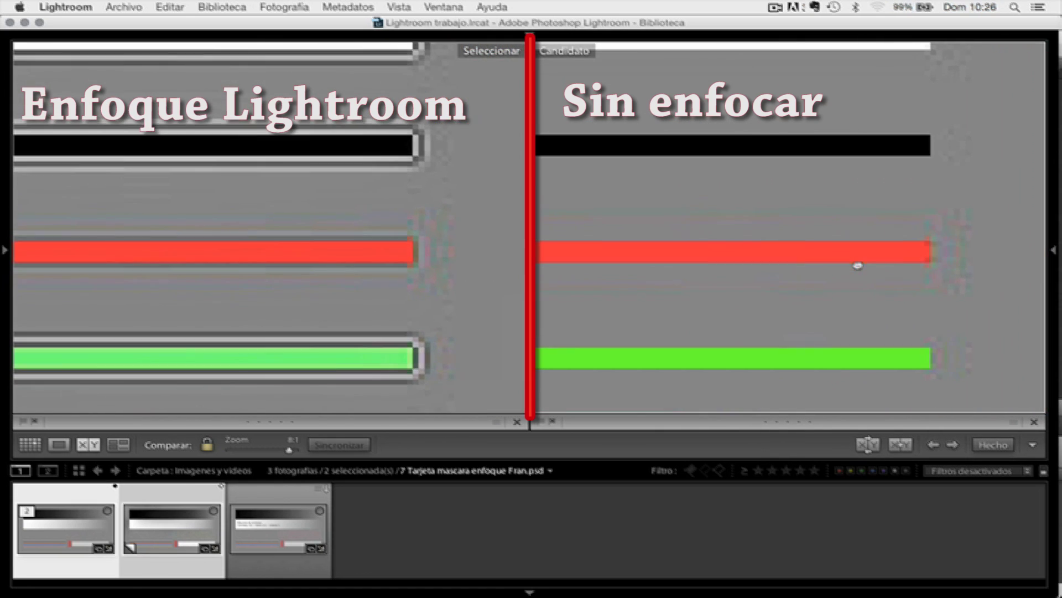
drag(763, 230, 822, 221)
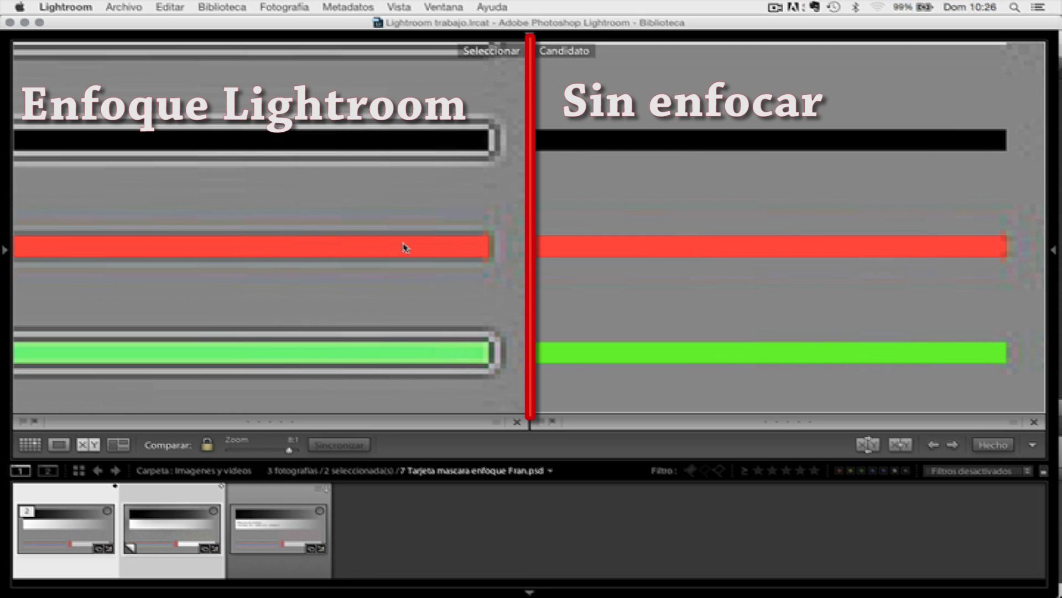
drag(415, 309, 420, 246)
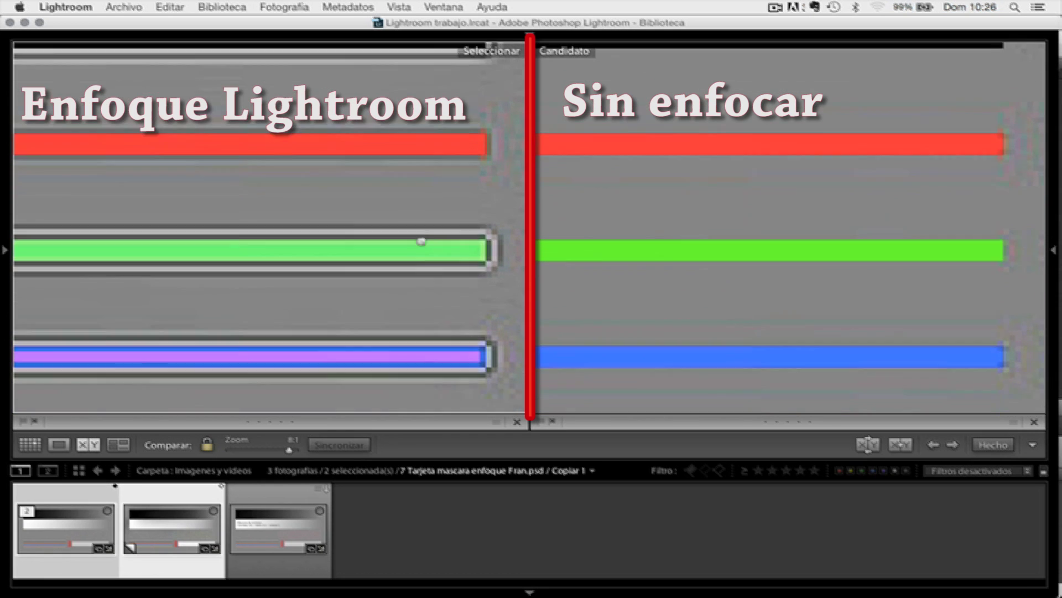
scroll(422, 244, down, 3)
scroll(424, 299, down, 3)
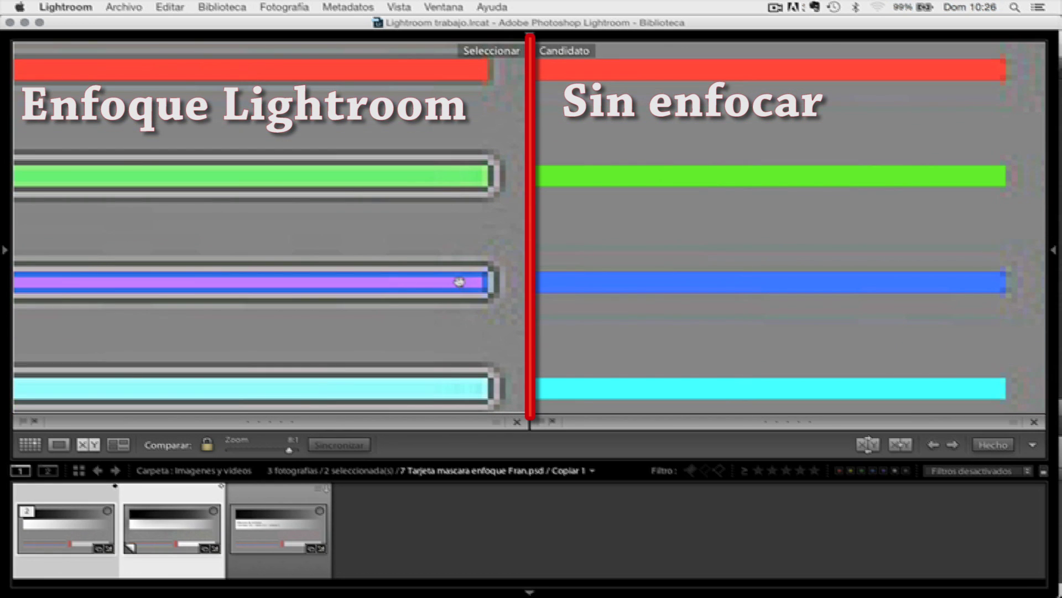
Examine the grey and coloured noise patches in the sharpened and unsharpened cards.
scroll(445, 279, up, 15)
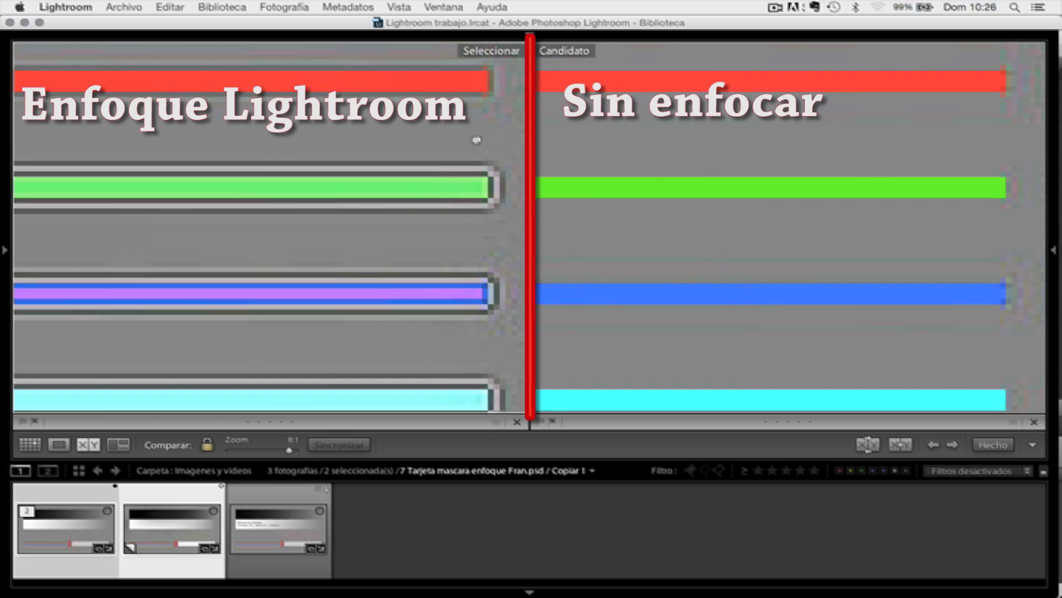
scroll(429, 274, up, 3)
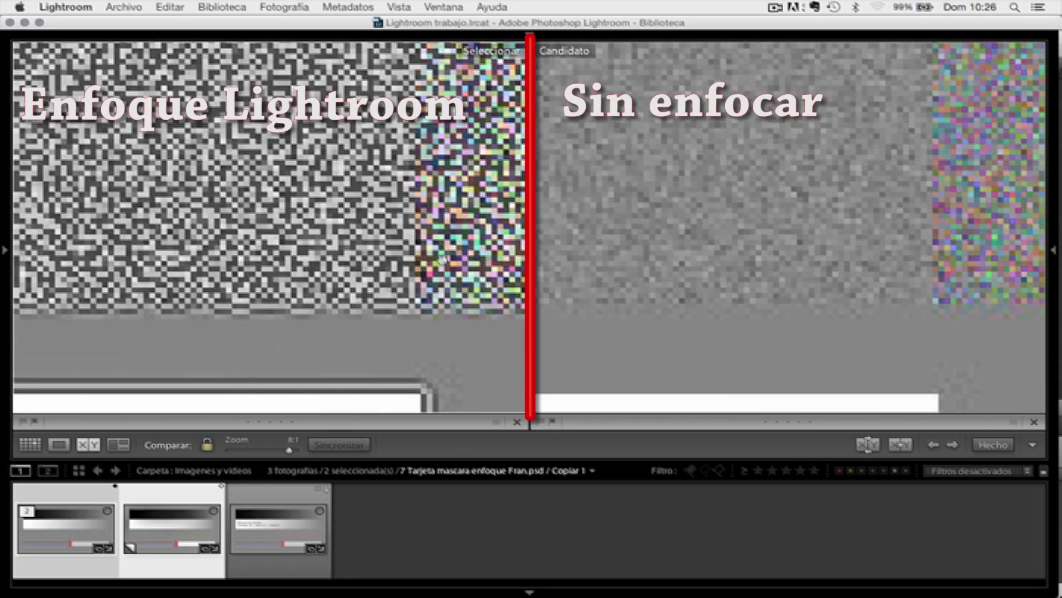
scroll(387, 272, right, 5)
scroll(313, 263, right, 2)
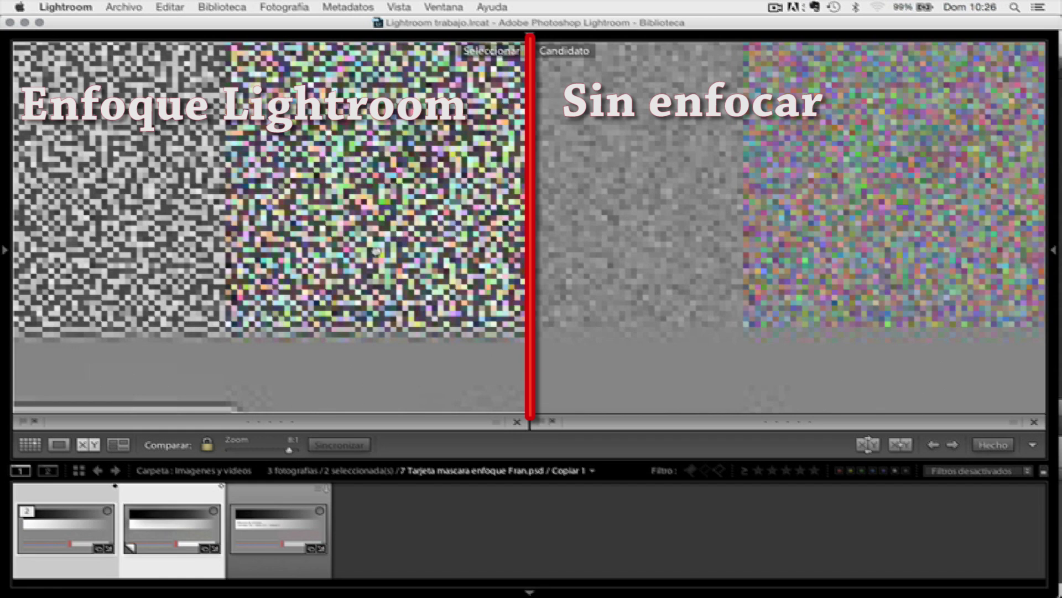
scroll(376, 252, right, 2)
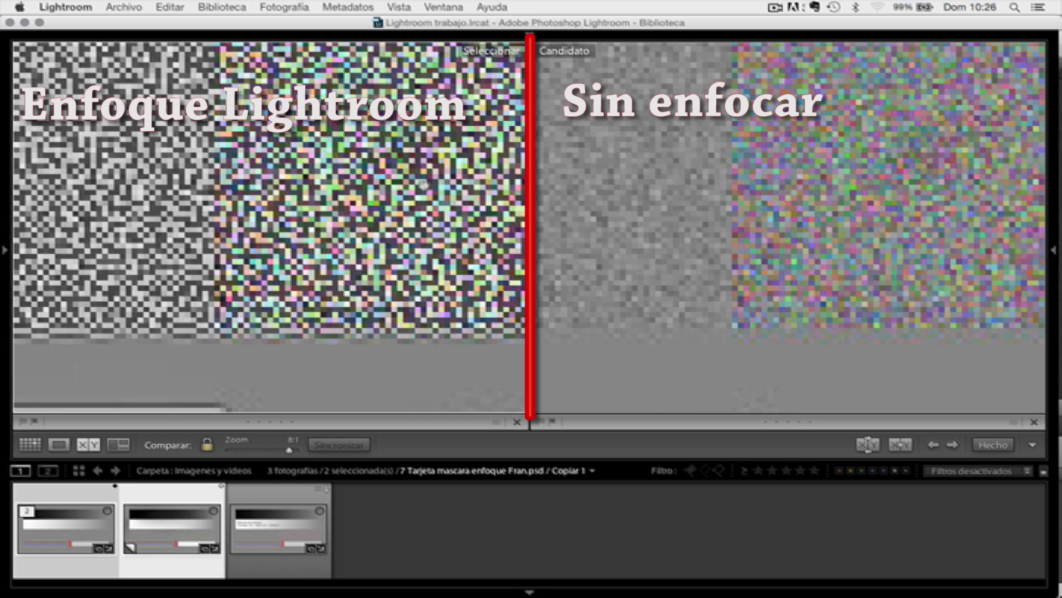
scroll(194, 208, left, 15)
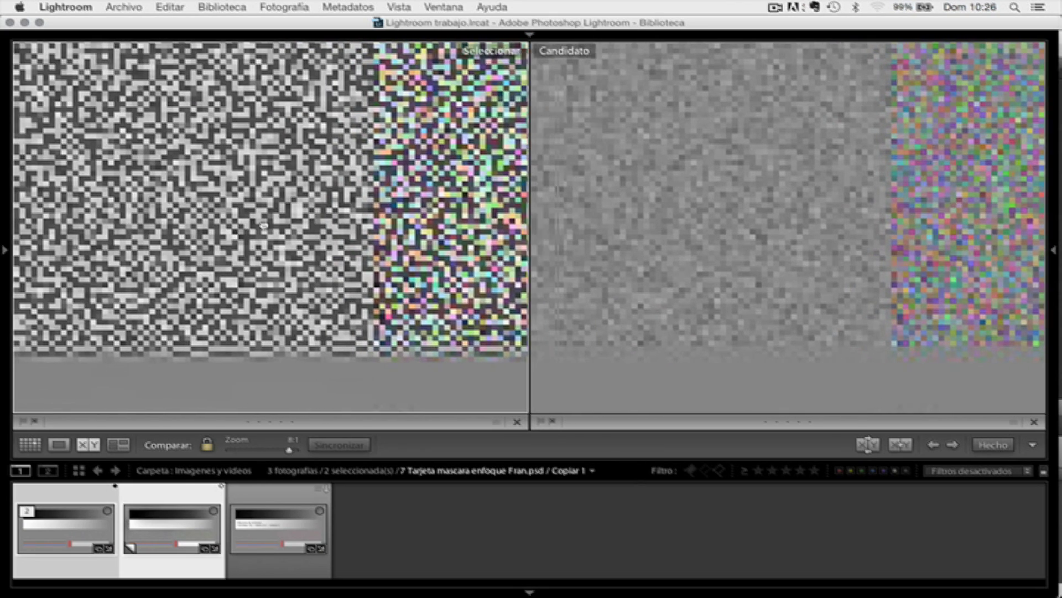
scroll(262, 225, left, 10)
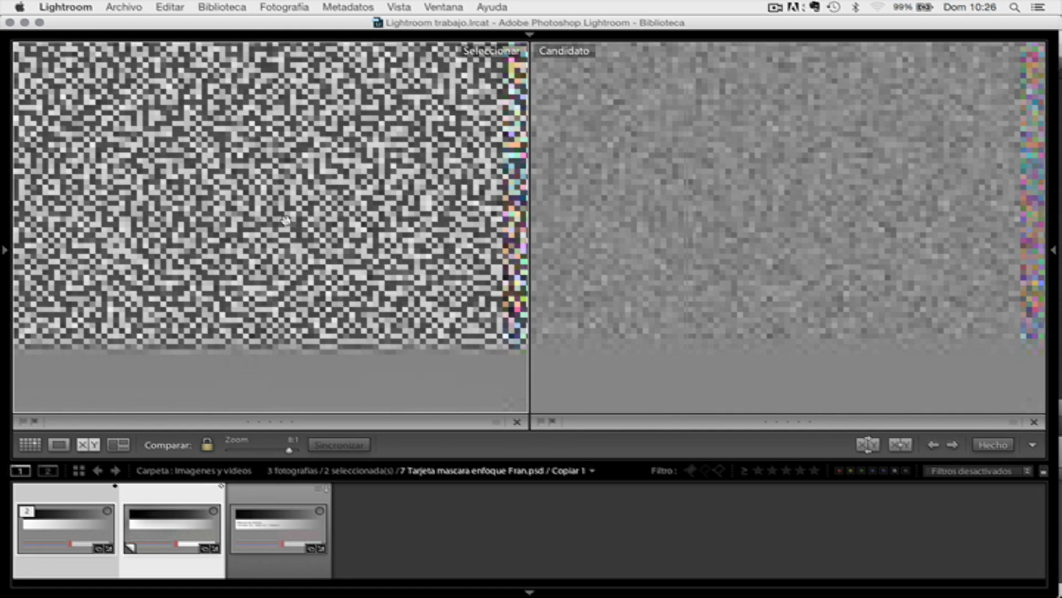
Replace the unsharpened card with the Photoshop-sharpened 8-1.tif in the comparison and view its lower coloured lines beside the Lightroom copy.
click(645, 240)
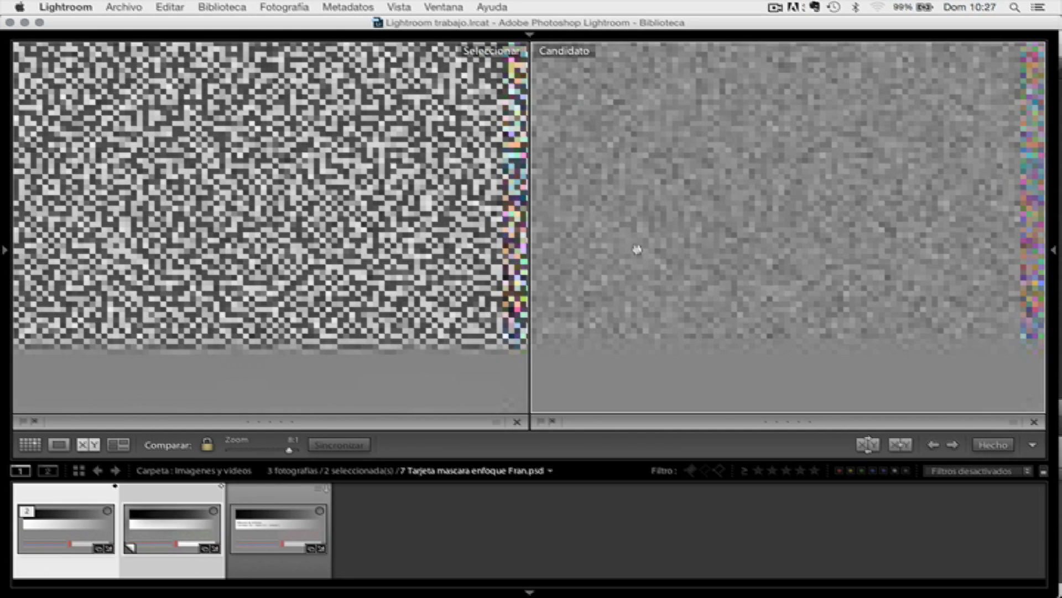
click(273, 513)
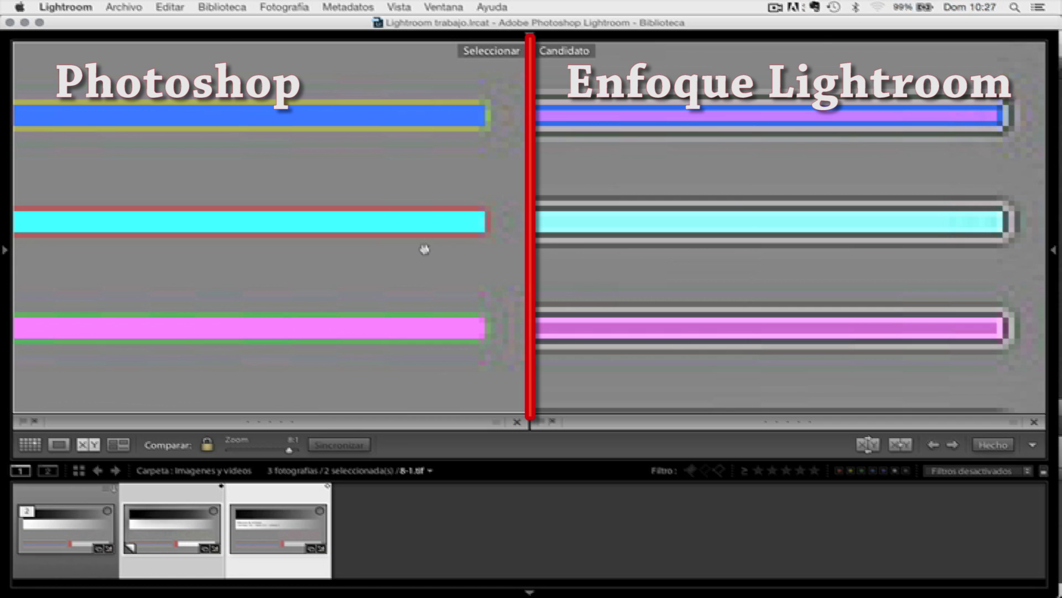
scroll(425, 248, down, 10)
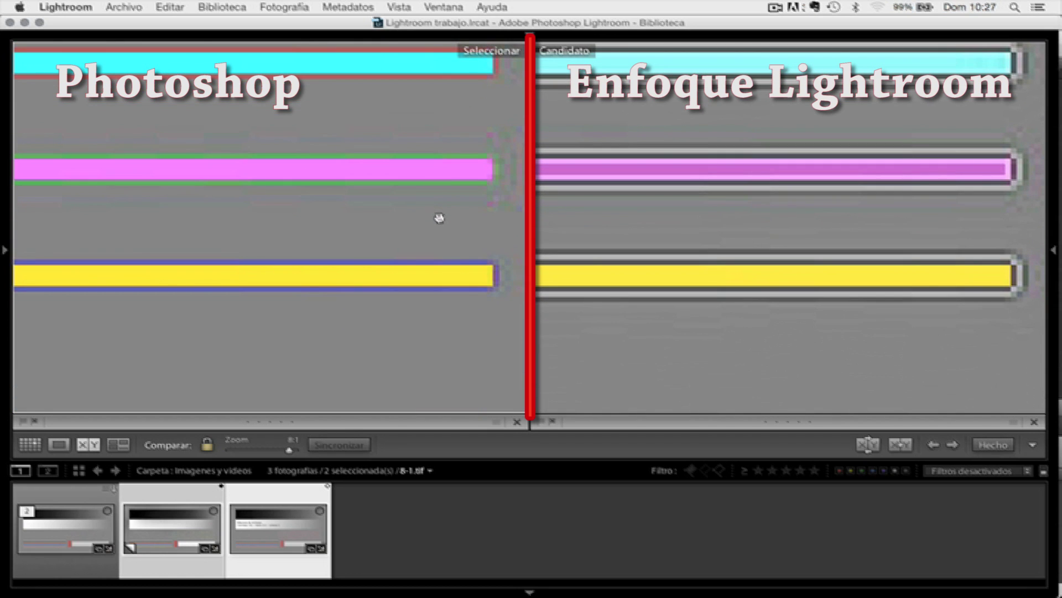
Check the Photoshop settings on the full card, and examine the magnified halos of the coloured lines against the Lightroom sharpening.
click(454, 269)
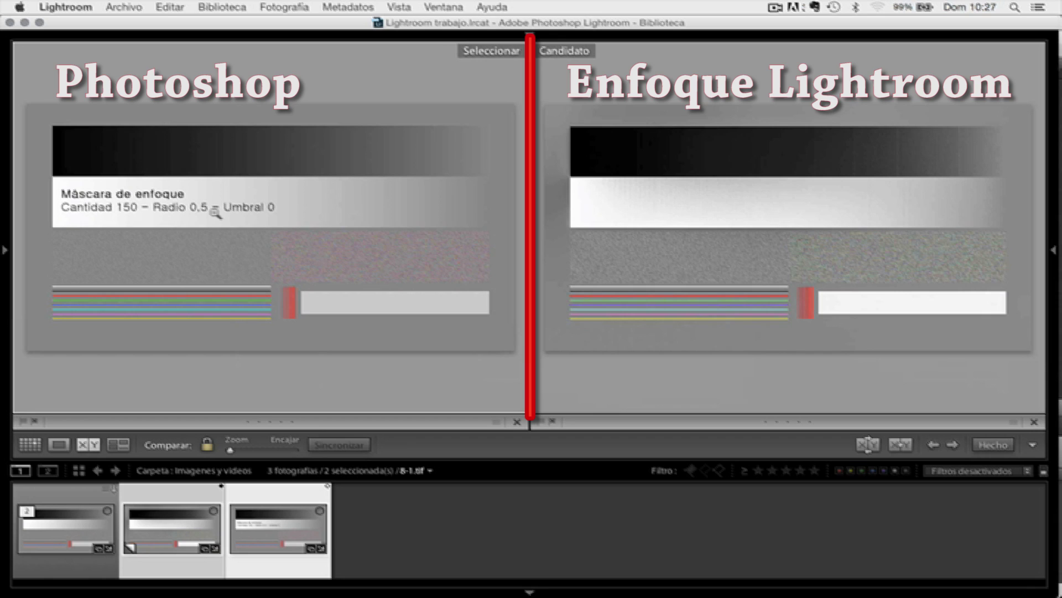
click(258, 306)
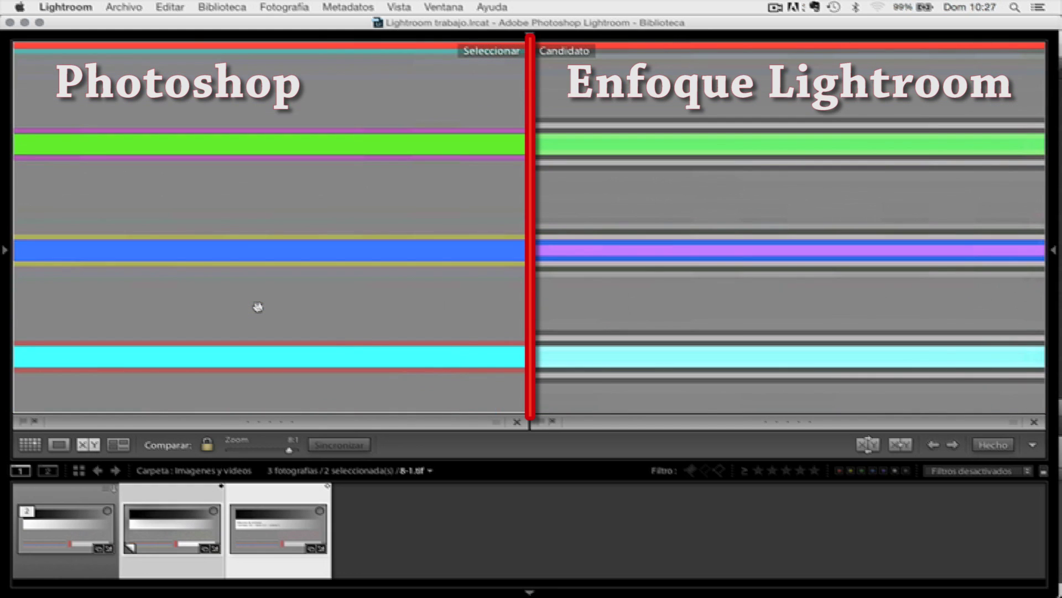
drag(326, 147, 316, 327)
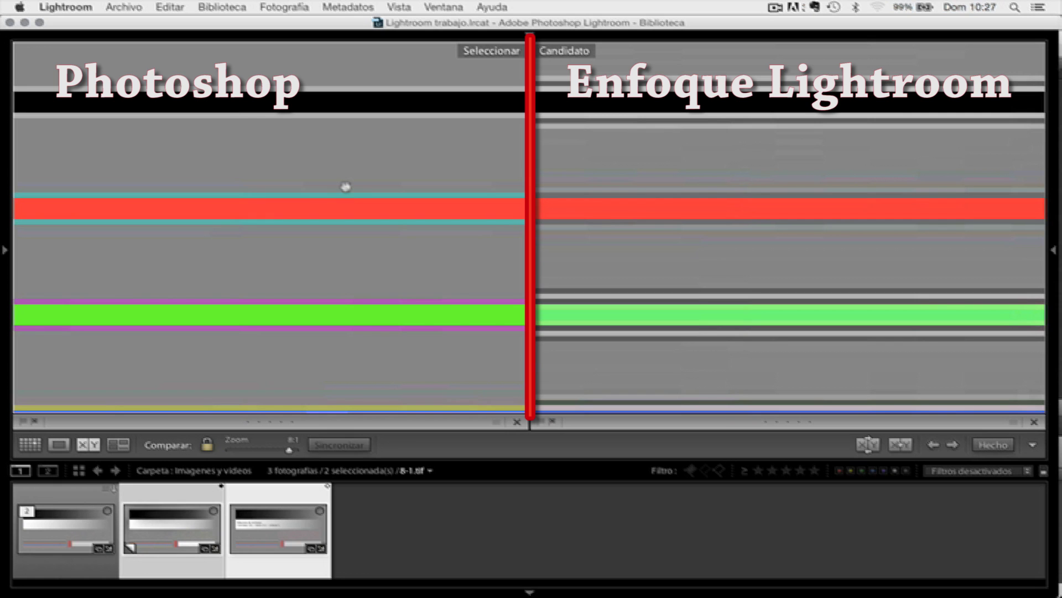
scroll(346, 187, down, 5)
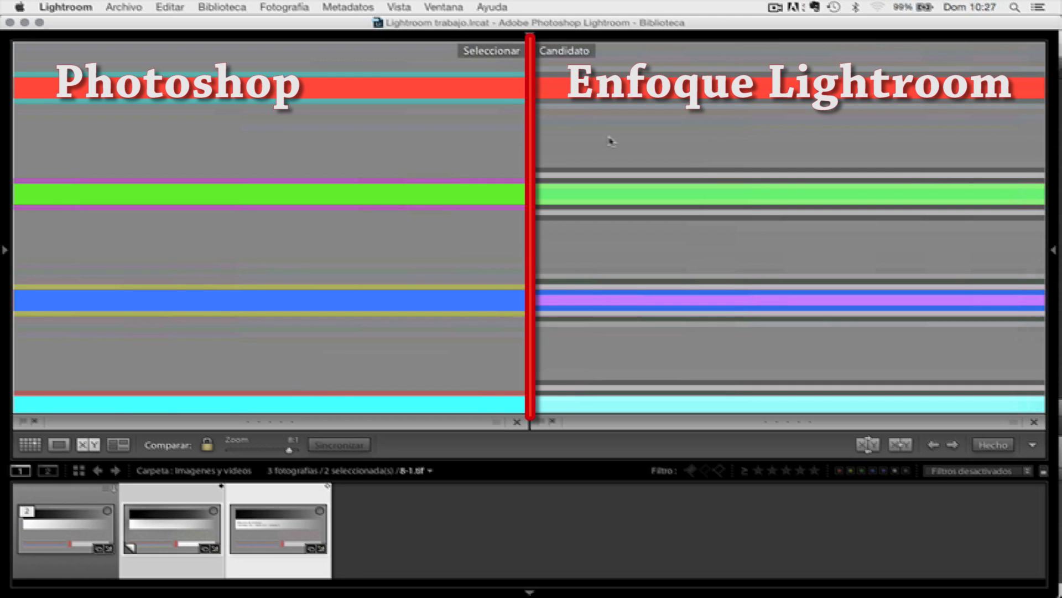
drag(621, 199, 614, 114)
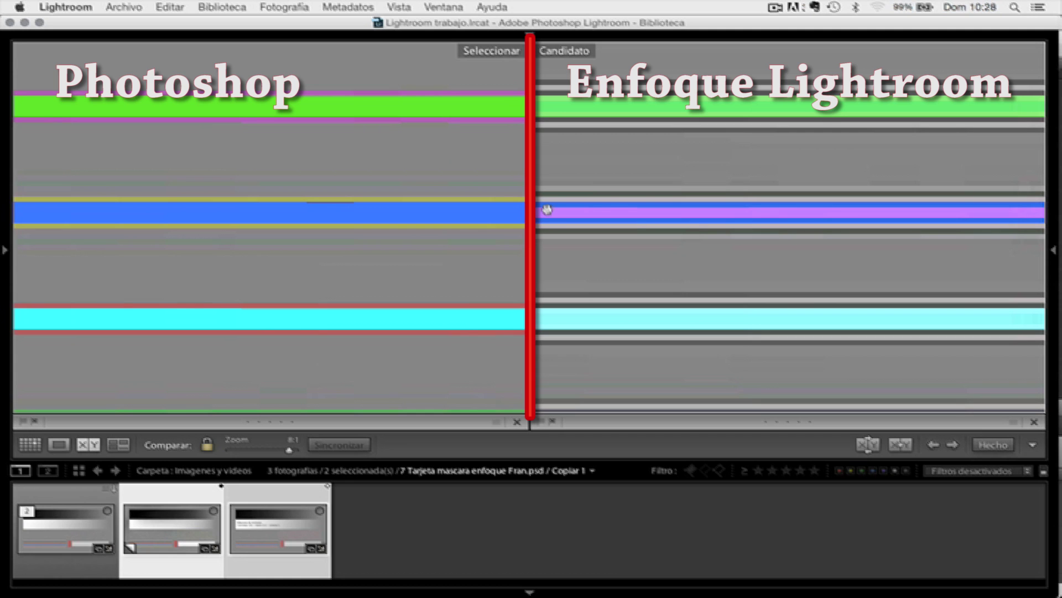
drag(562, 297, 571, 208)
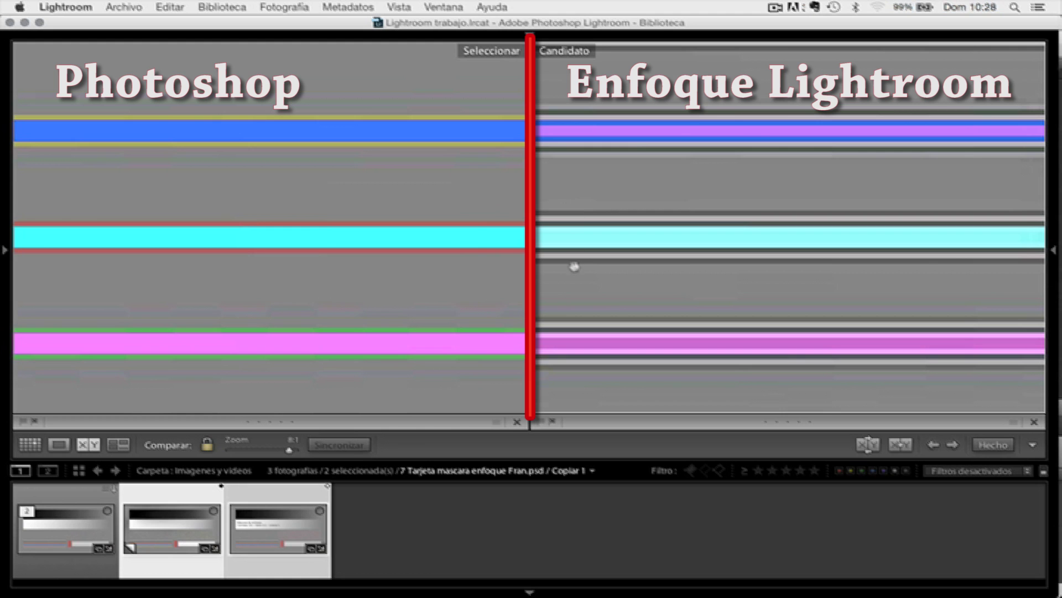
Examine the magnified grey and coloured noise patches in the Photoshop and Lightroom sharpened cards.
drag(571, 273, 600, 187)
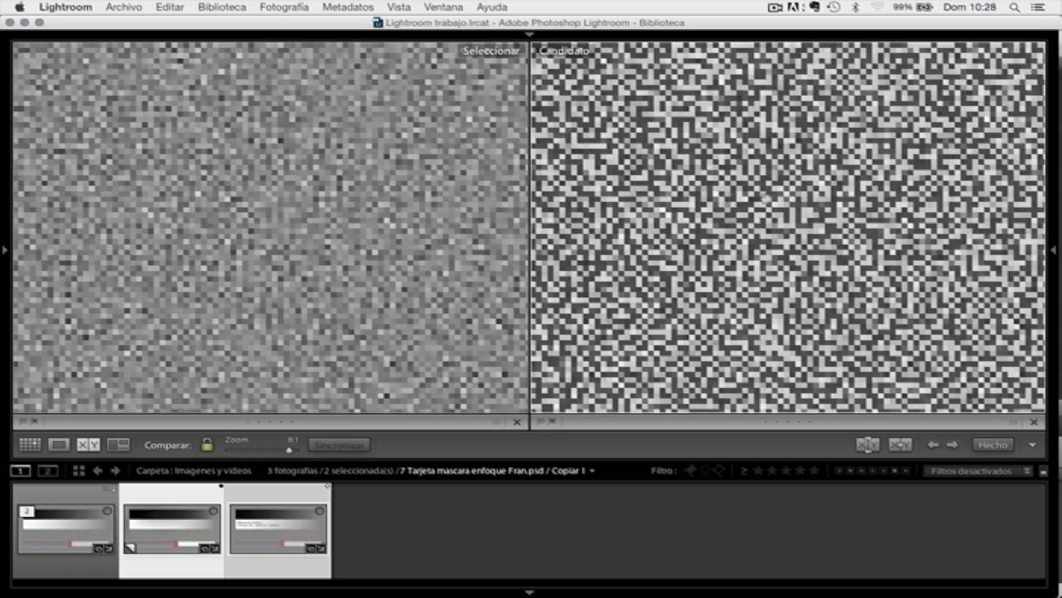
scroll(783, 204, right, 10)
scroll(730, 225, right, 4)
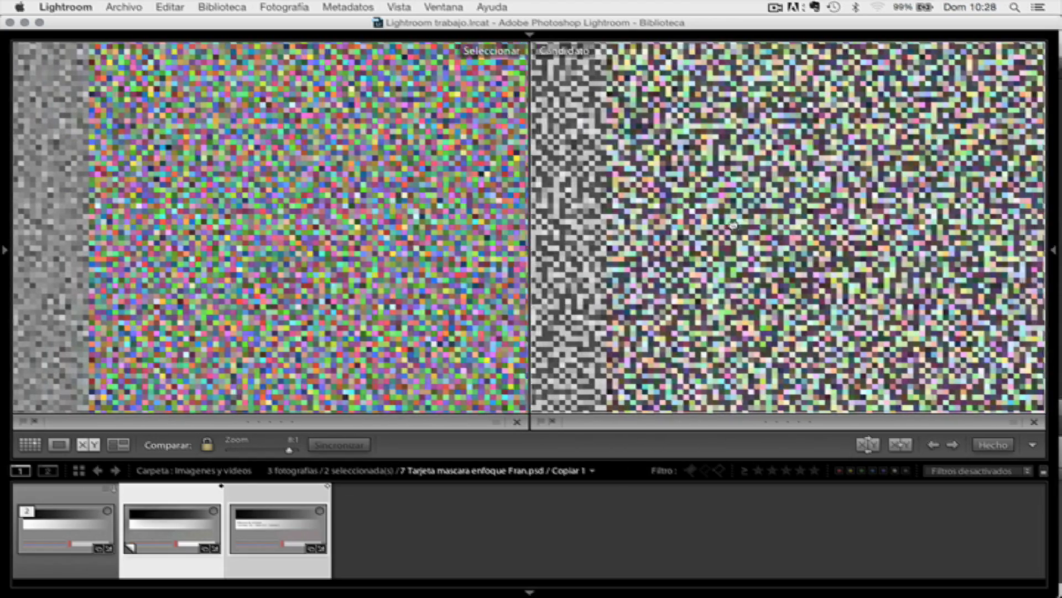
Open the original unsharpened card, 7 Tarjeta mascara enfoque Fran.psd, in the Develop module and show its basic presence adjustments.
click(88, 528)
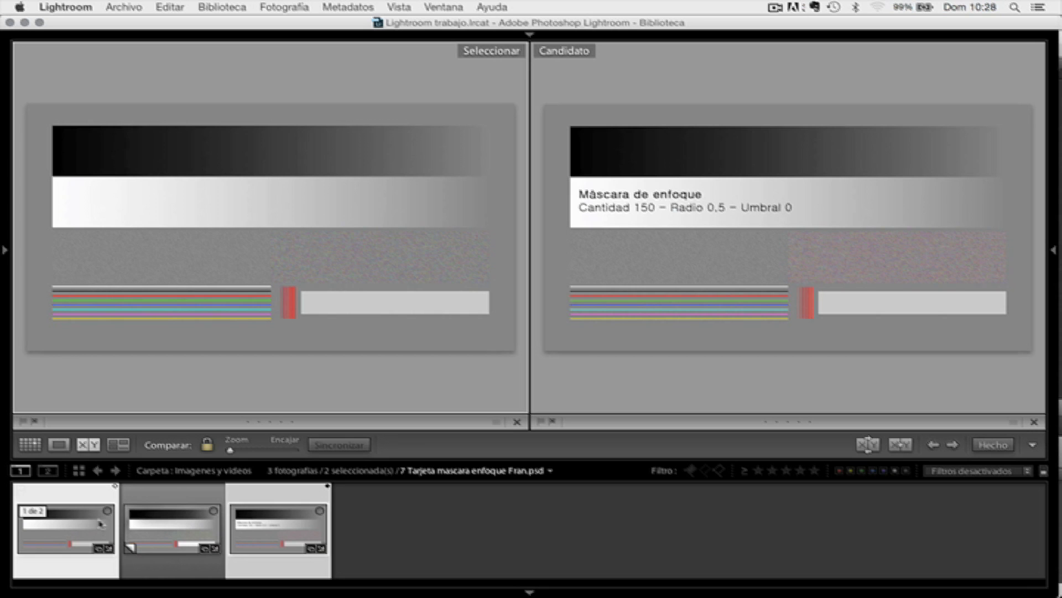
key(d)
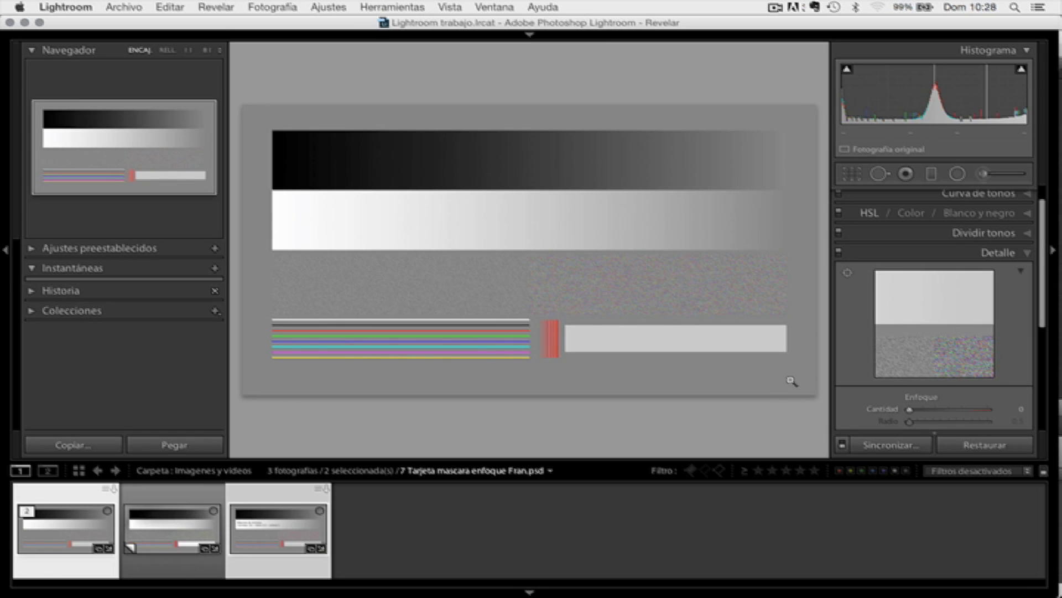
scroll(1046, 255, up, 2)
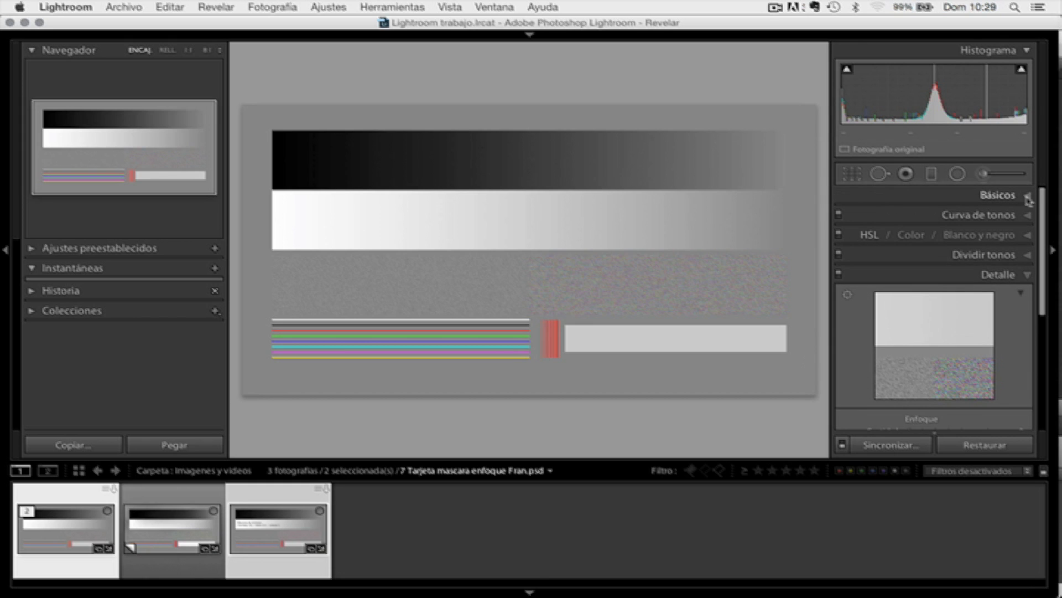
click(1027, 196)
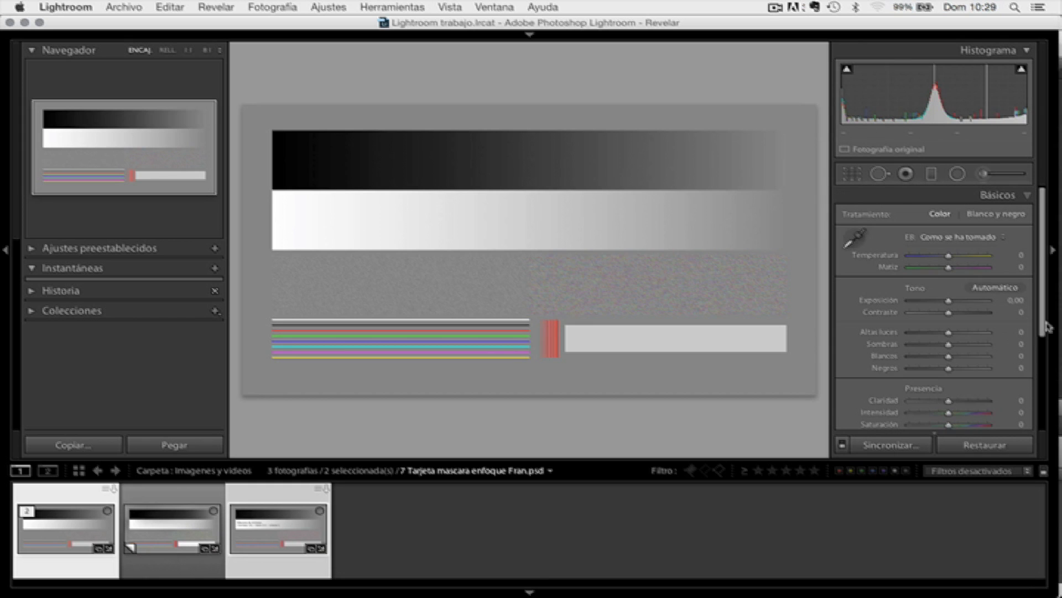
scroll(1047, 327, down, 3)
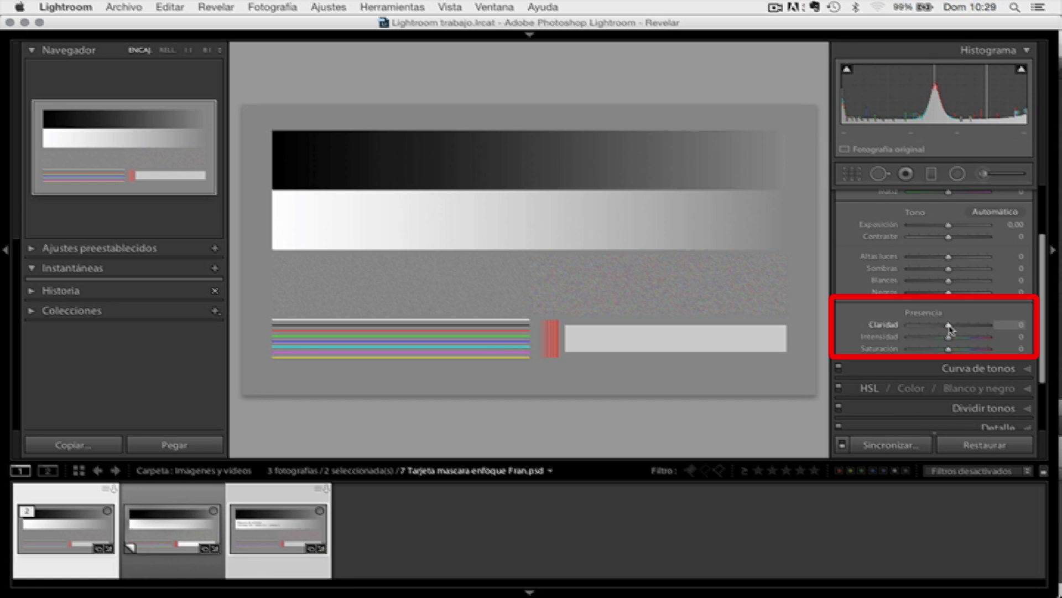
Try Clarity at +100 with the full card in view, and return it to 0.
drag(949, 327, 995, 327)
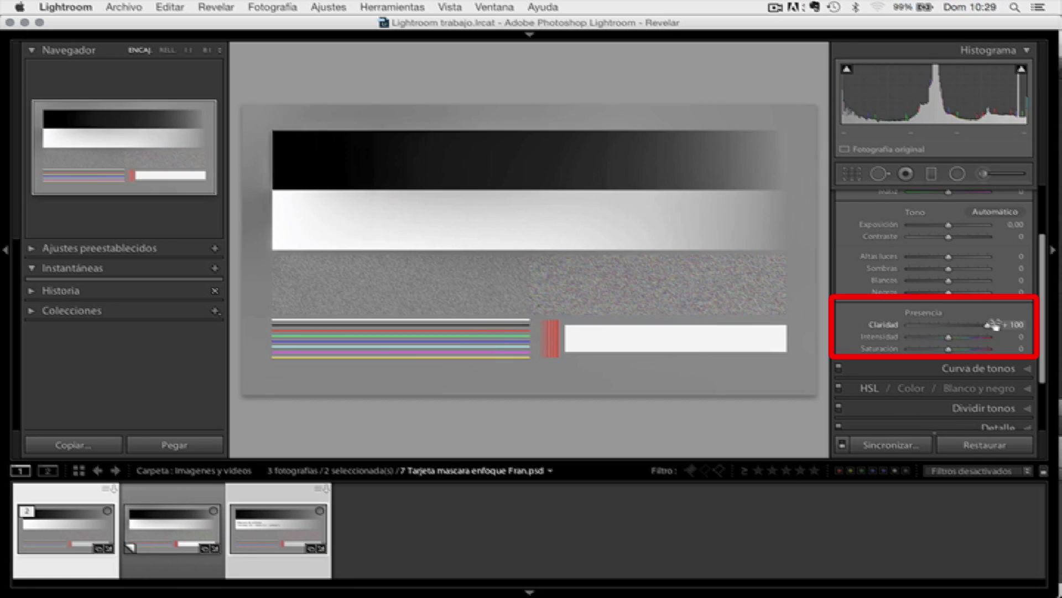
drag(990, 329, 948, 333)
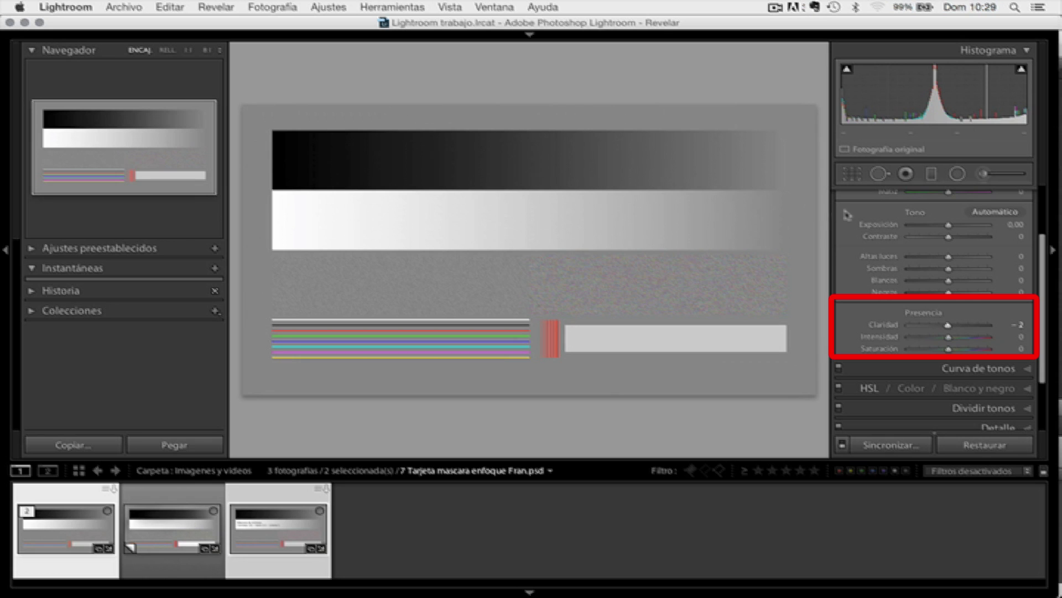
drag(949, 328, 1003, 325)
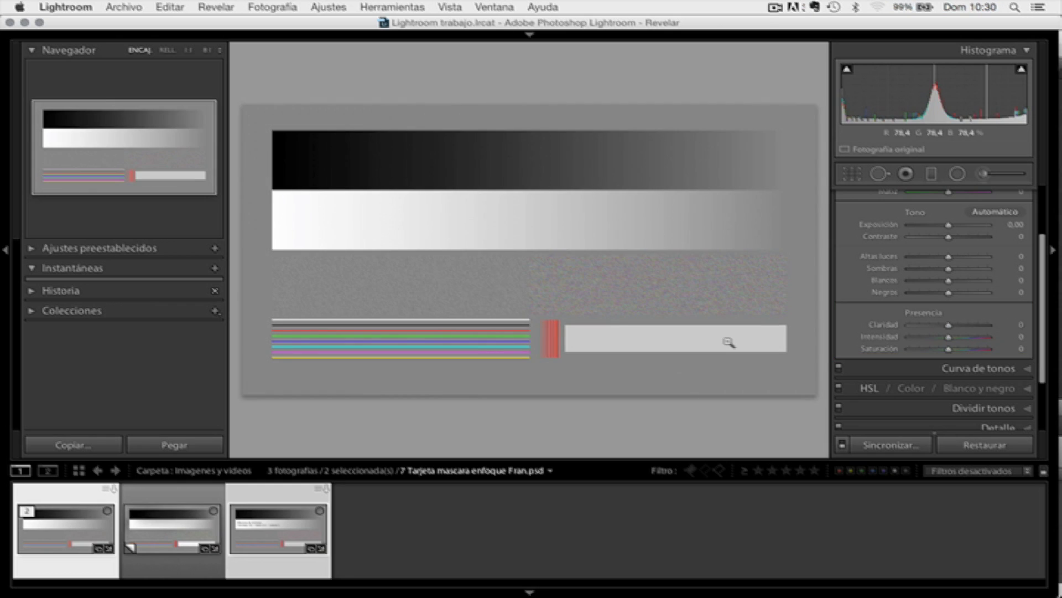
Try Clarity at +100 on the magnified grey and coloured noise patches, and lower it to +6.
click(486, 285)
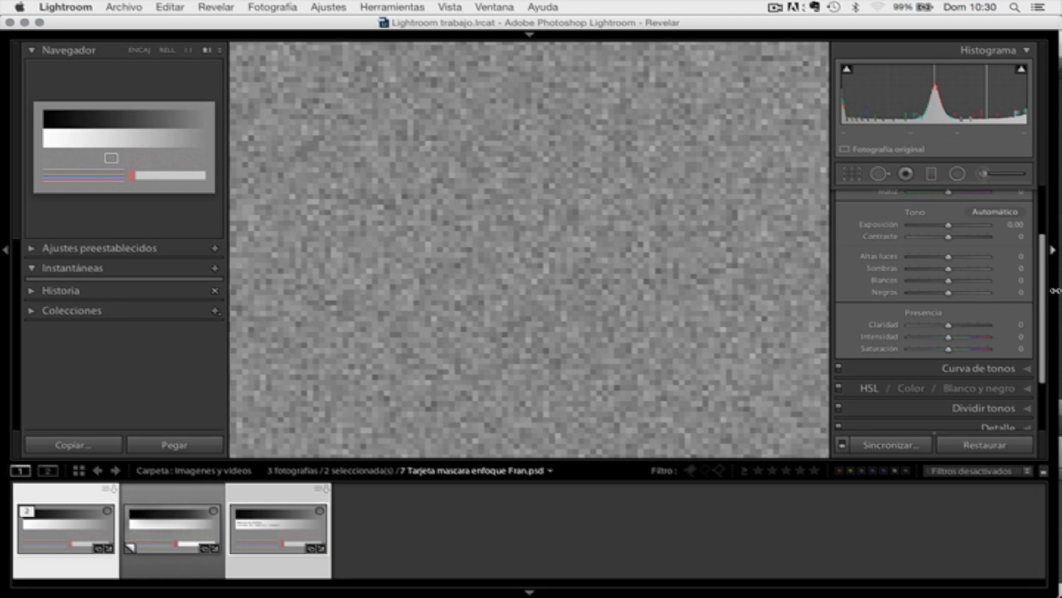
drag(949, 326, 993, 327)
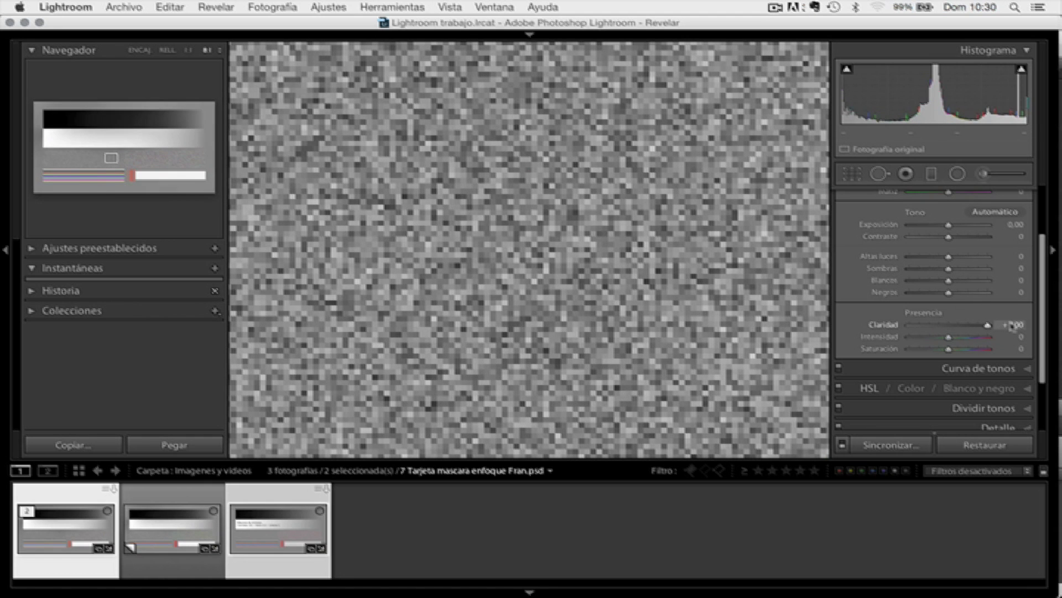
drag(762, 277, 386, 253)
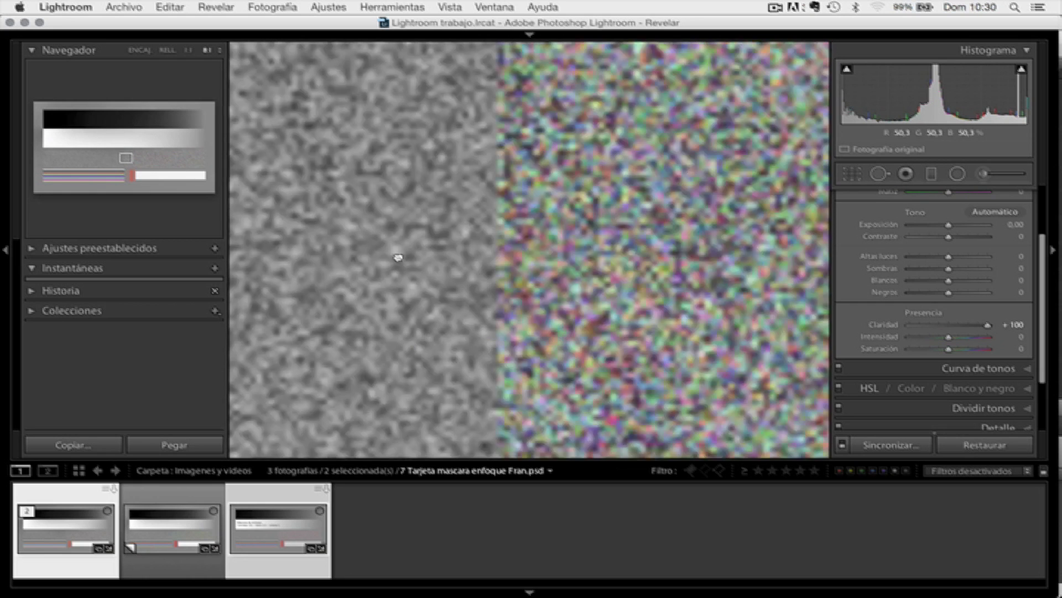
drag(988, 326, 950, 330)
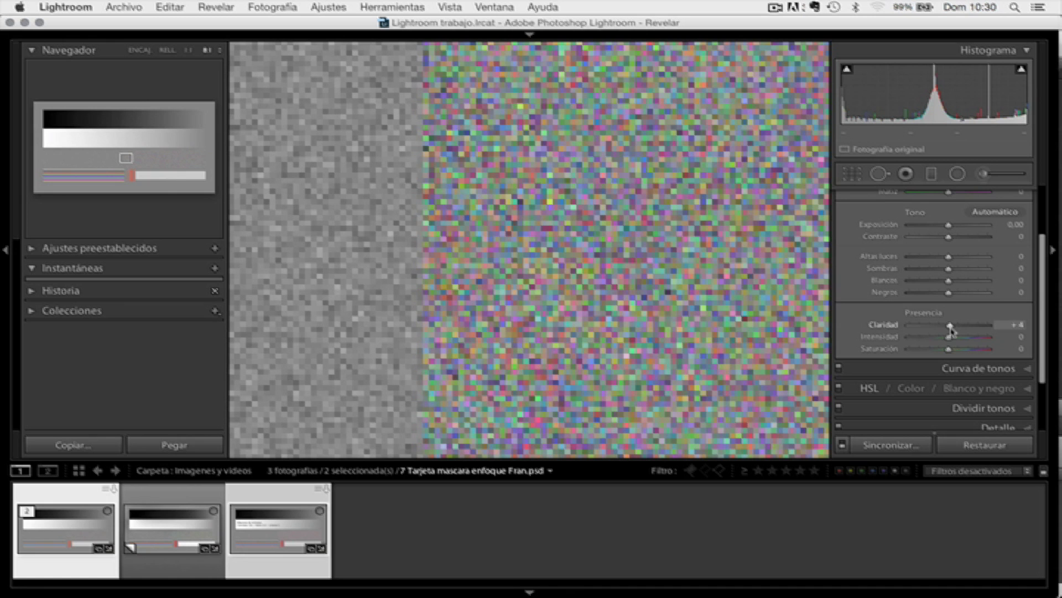
mouse_move(952, 329)
mouse_down()
mouse_move(1023, 327)
mouse_move(950, 328)
mouse_up()
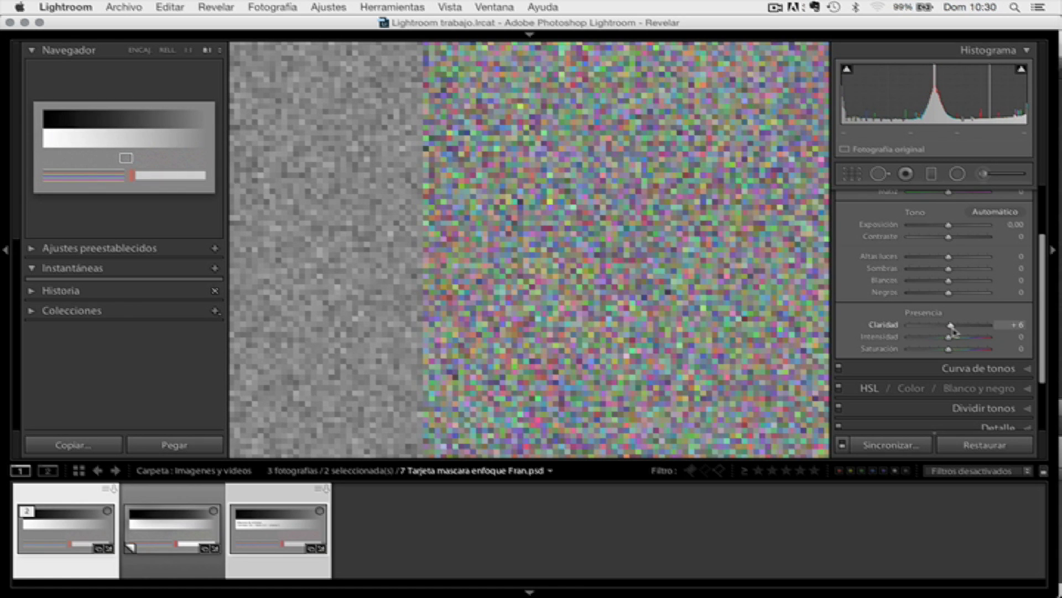
Magnify the white, black, red and green lines and raise Clarity to +100.
click(682, 308)
click(486, 330)
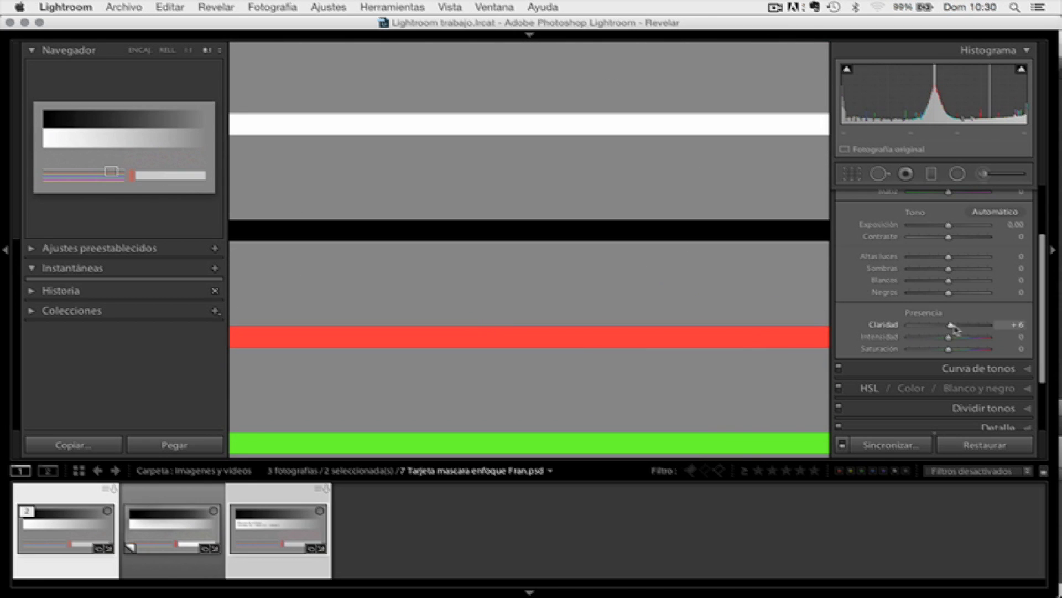
drag(951, 327, 988, 335)
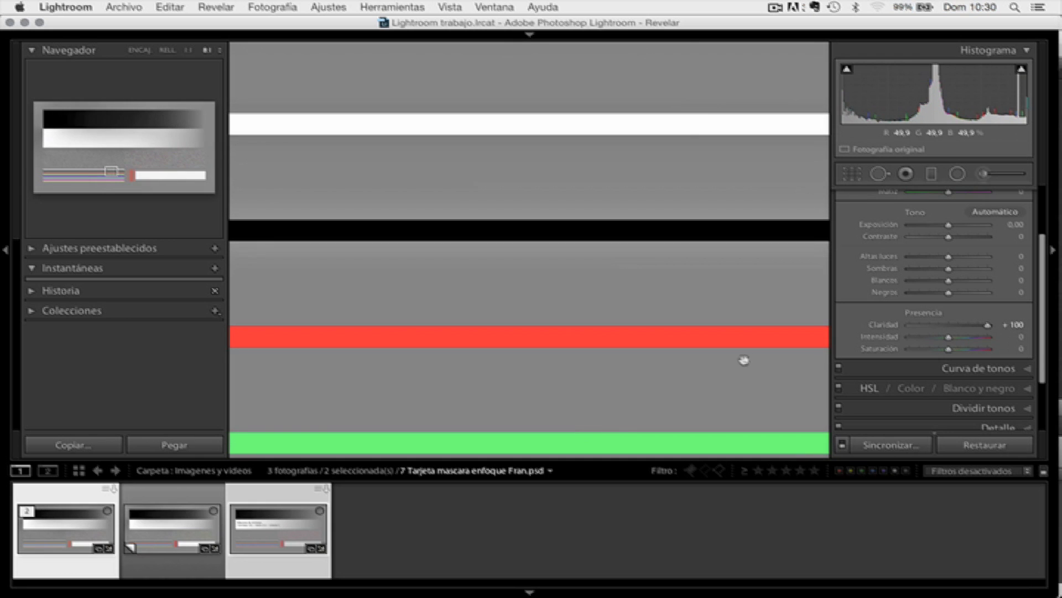
Lower Clarity and raise it back to +100 while comparing the red, green, blue and cyan lines.
drag(731, 323, 719, 226)
scroll(718, 226, down, 10)
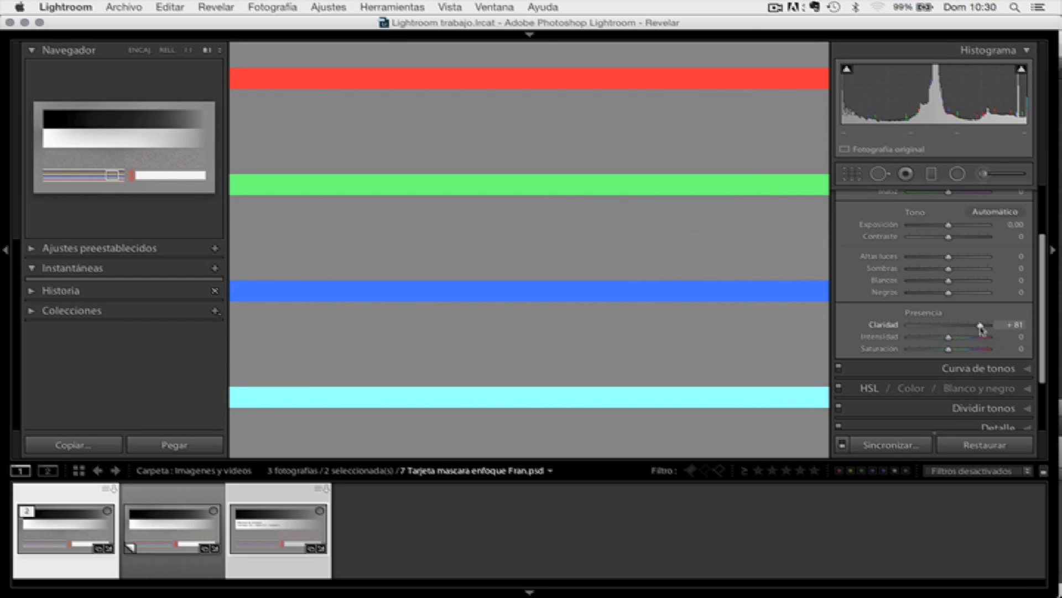
drag(960, 331, 951, 331)
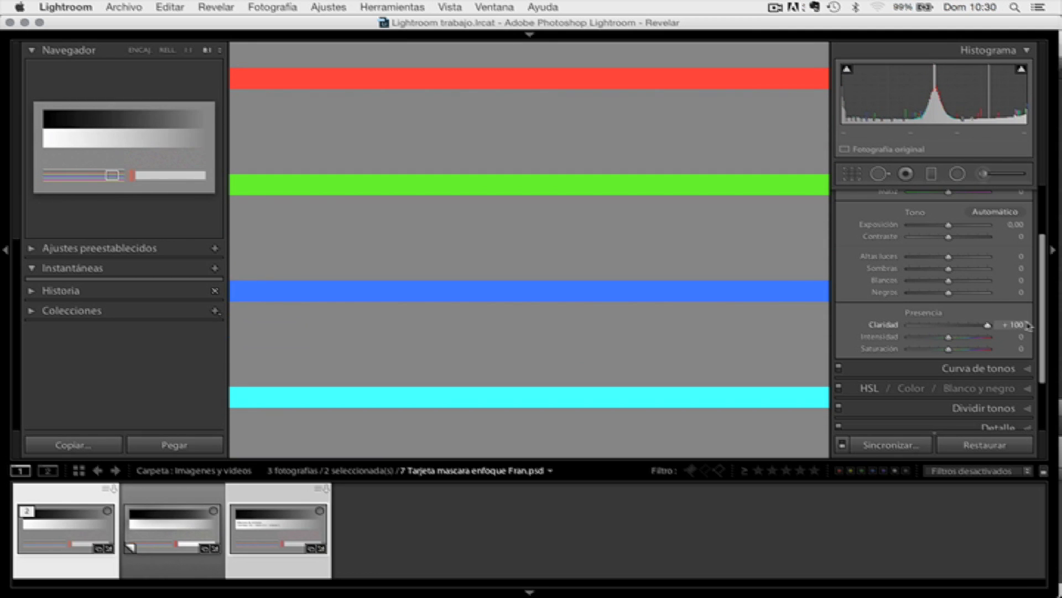
drag(981, 330, 1018, 326)
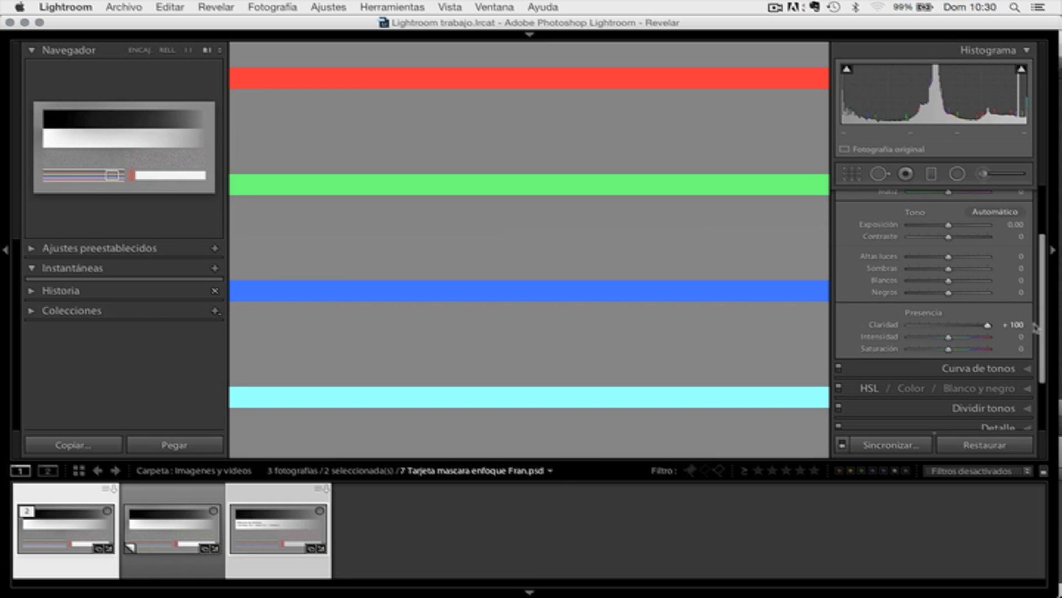